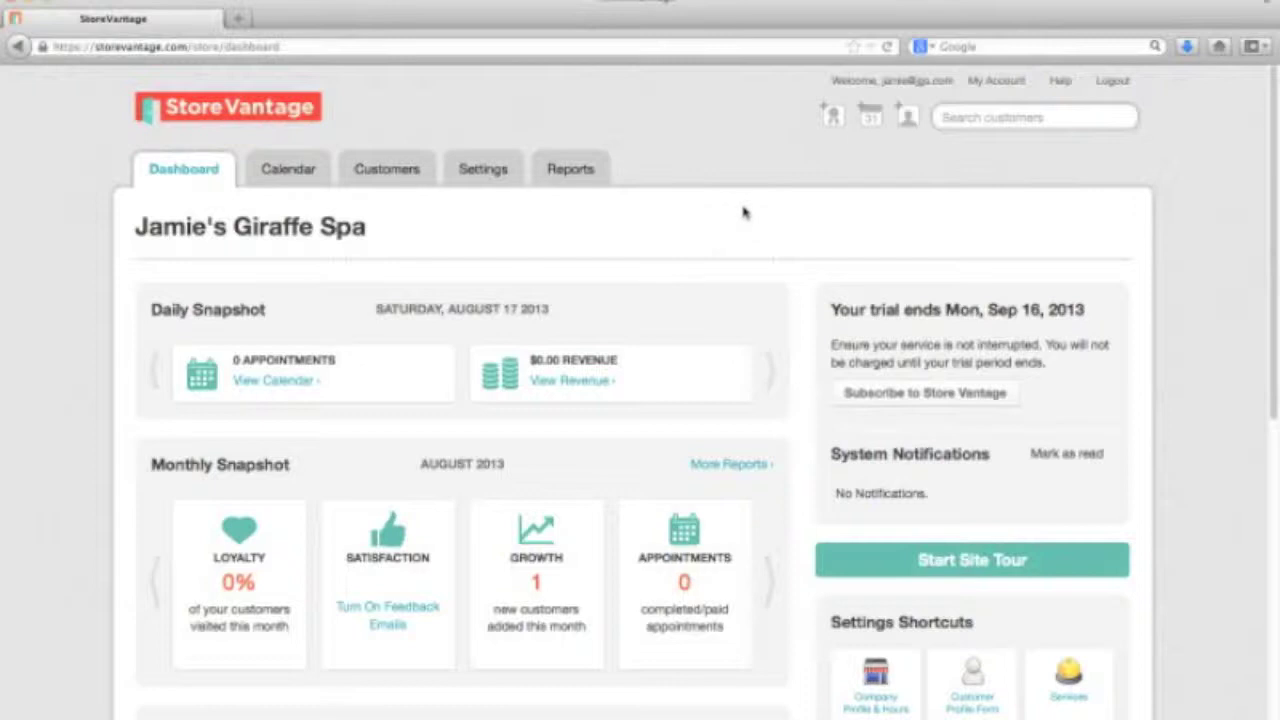
# Go to the Customers list and open a blank Create New Customer form
pyautogui.click(390, 172)
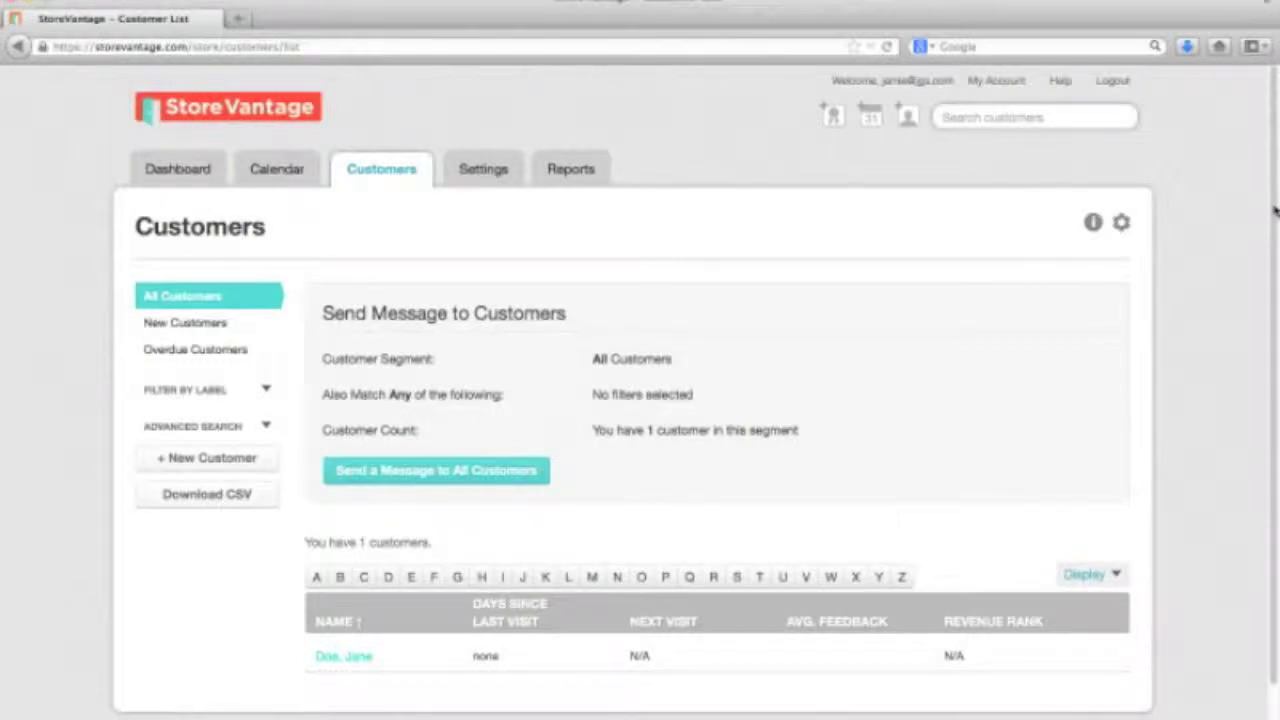
pyautogui.scroll(-2, 1270, 215)
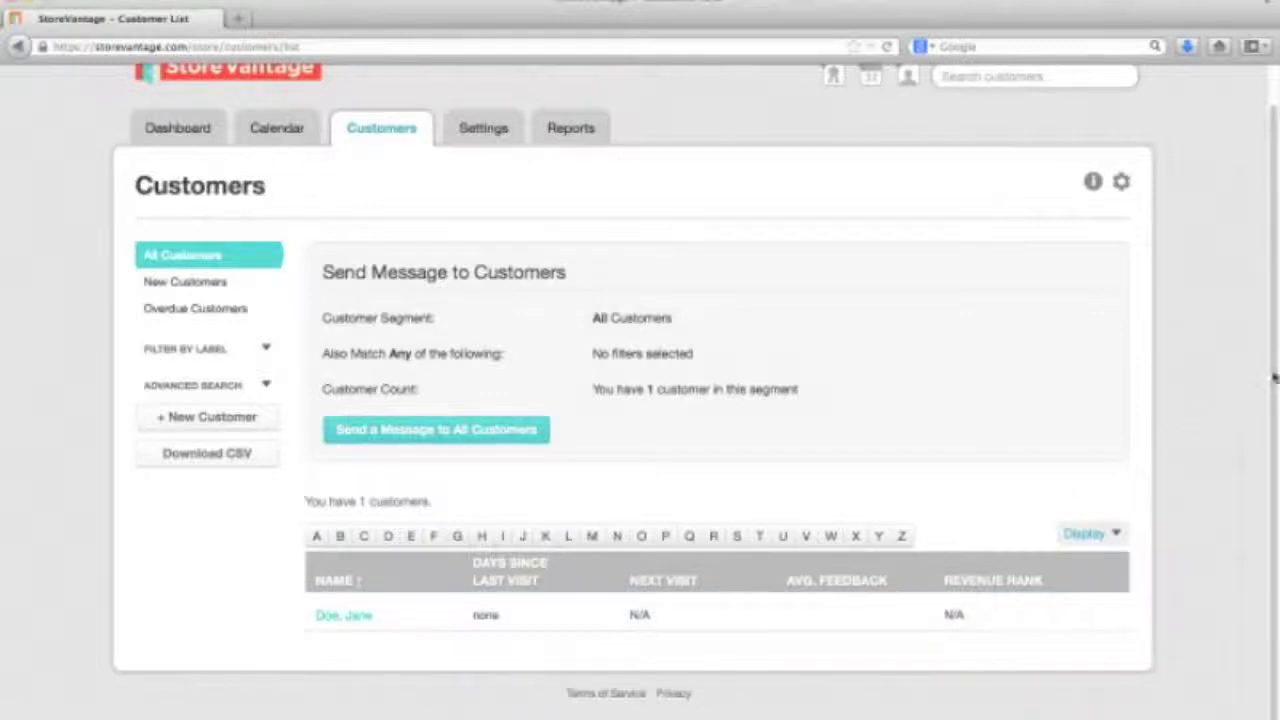
pyautogui.moveTo(1273, 377); pyautogui.dragTo(1266, 338)
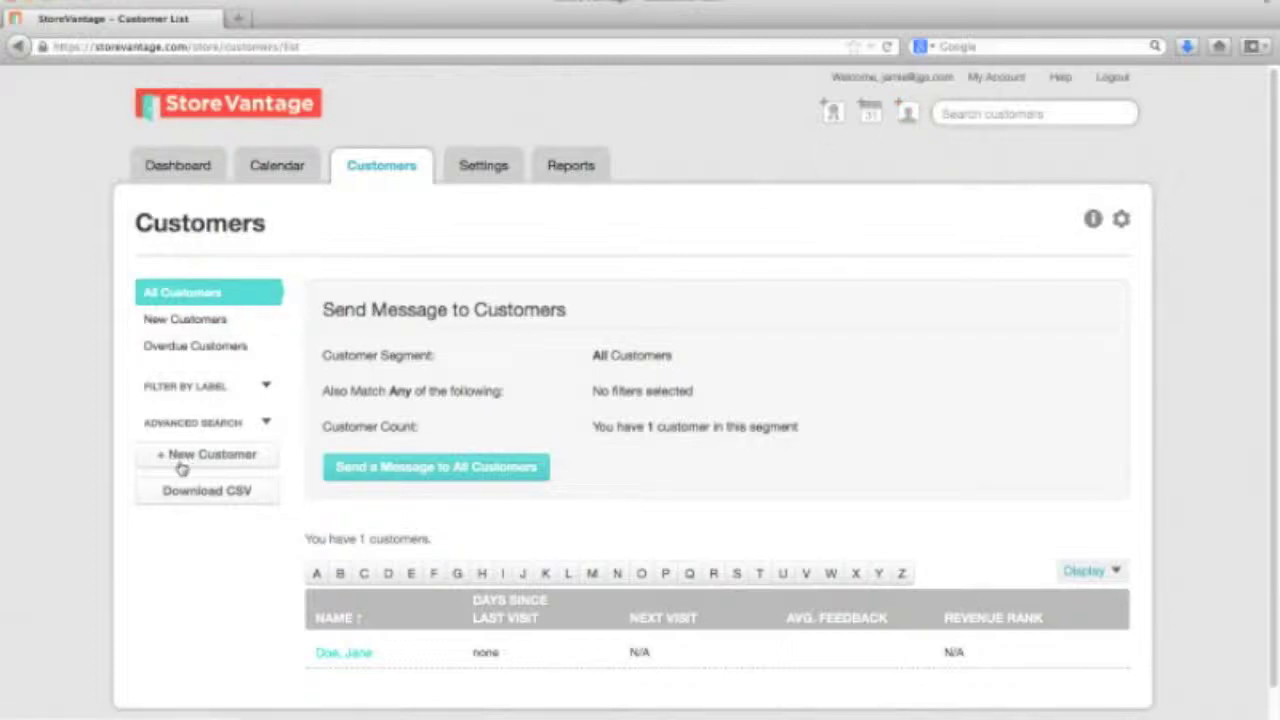
pyautogui.click(226, 458)
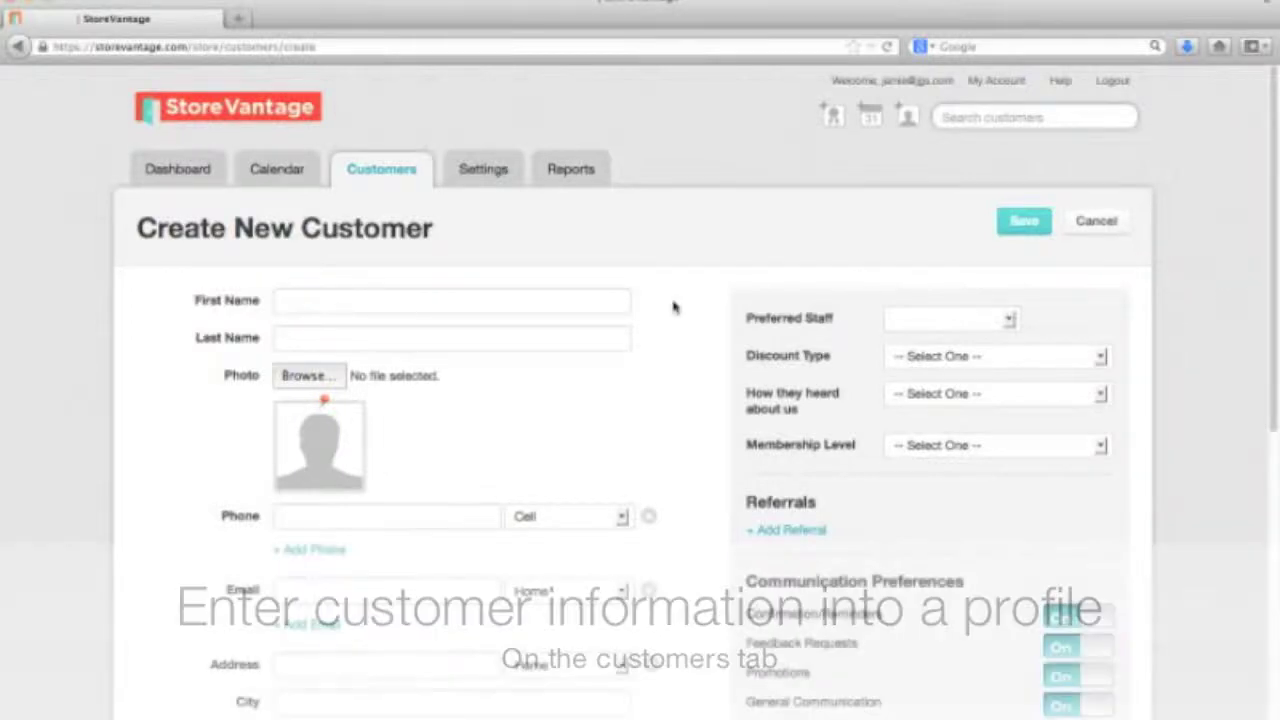
# Enter the new customer's first and last name
pyautogui.click(590, 302)
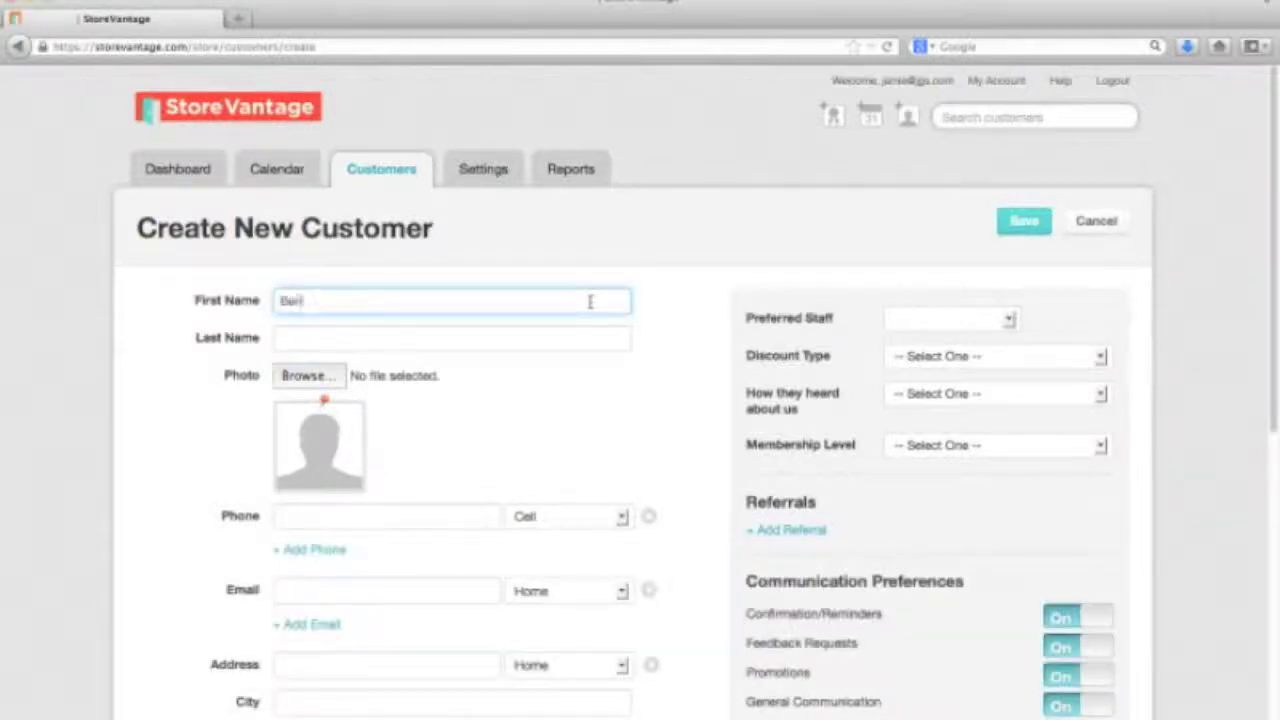
pyautogui.press('Tab')
pyautogui.write('Gonzale')
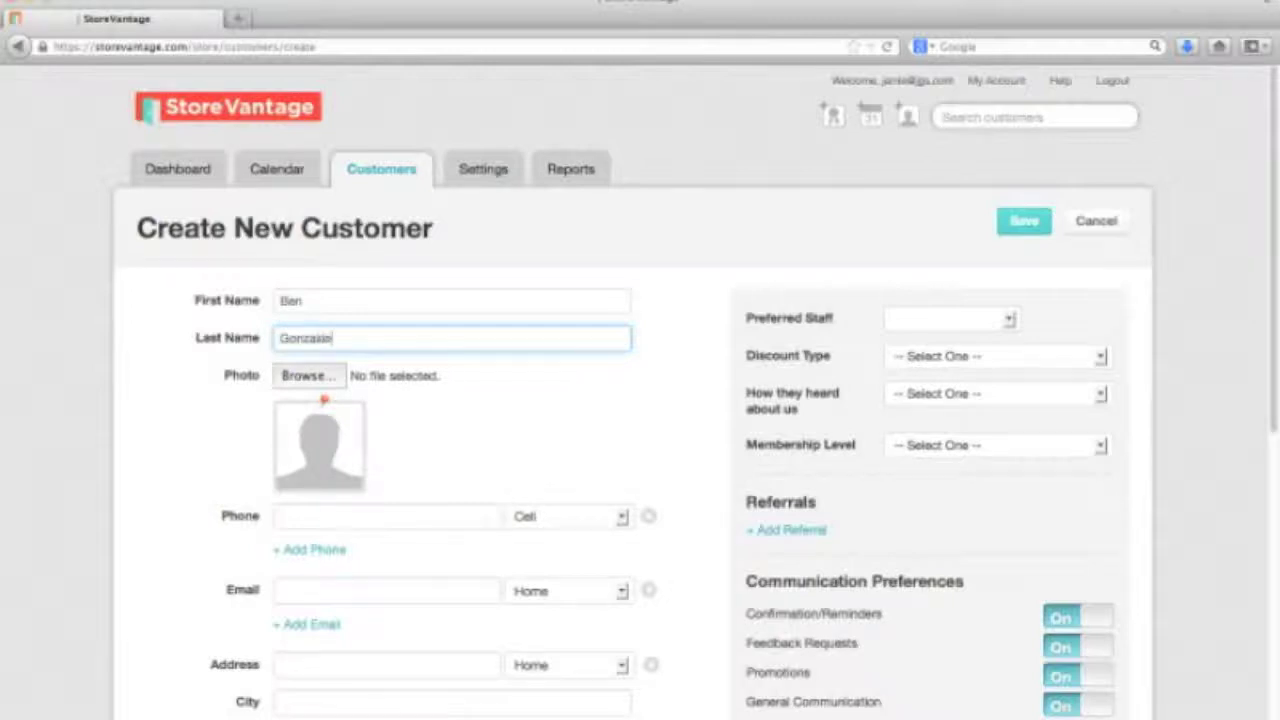
# Attach giraffe 1 copy.jpg as the customer photo and enter the customer's phone number
pyautogui.click(330, 376)
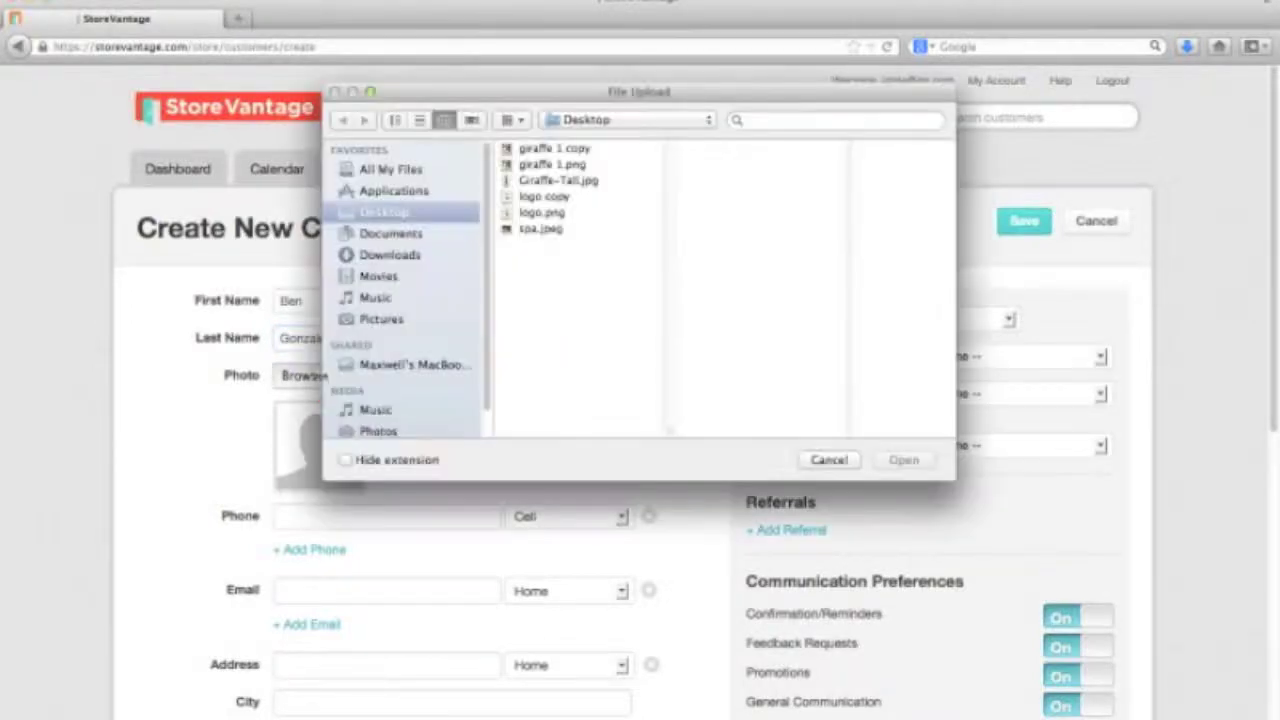
pyautogui.click(578, 150)
pyautogui.click(905, 460)
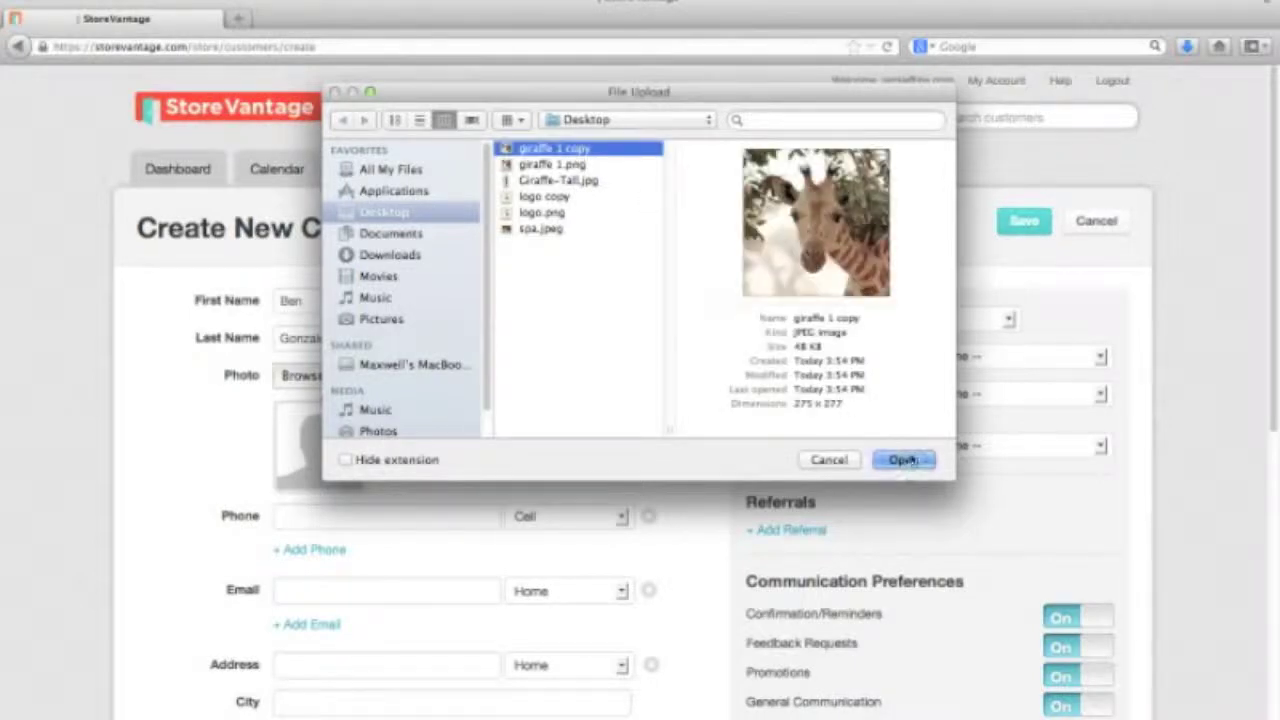
pyautogui.click(429, 516)
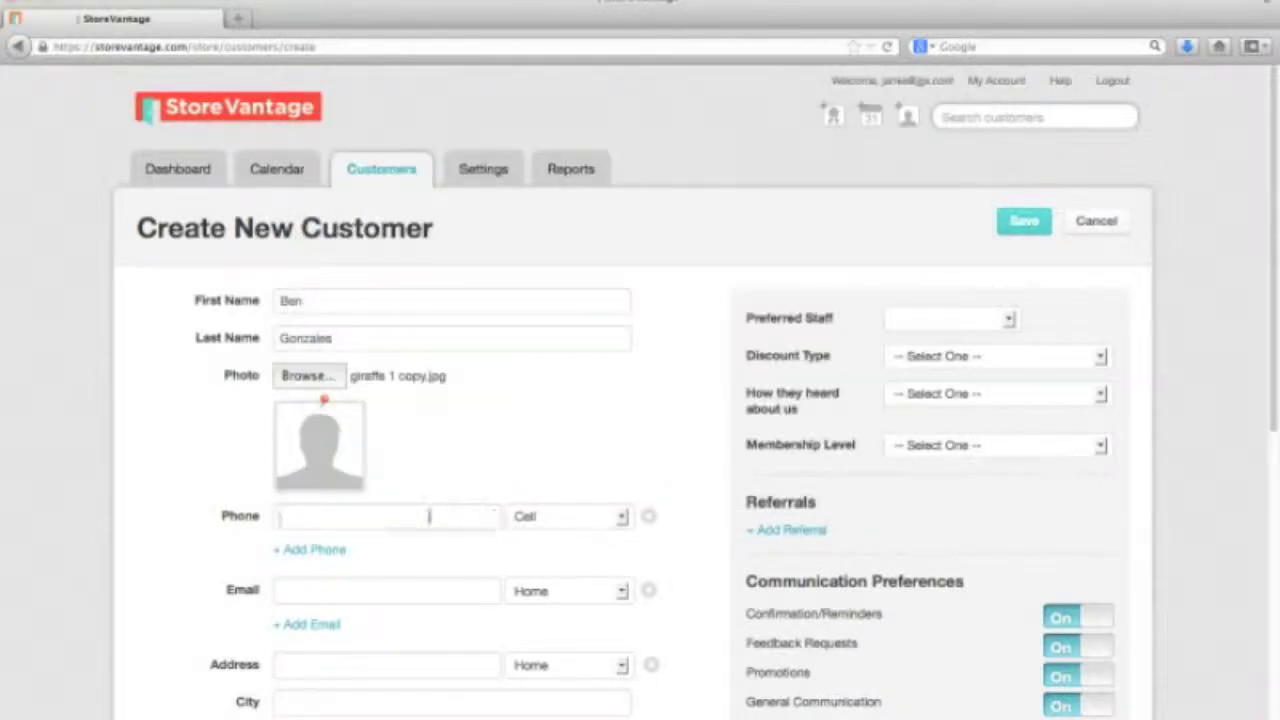
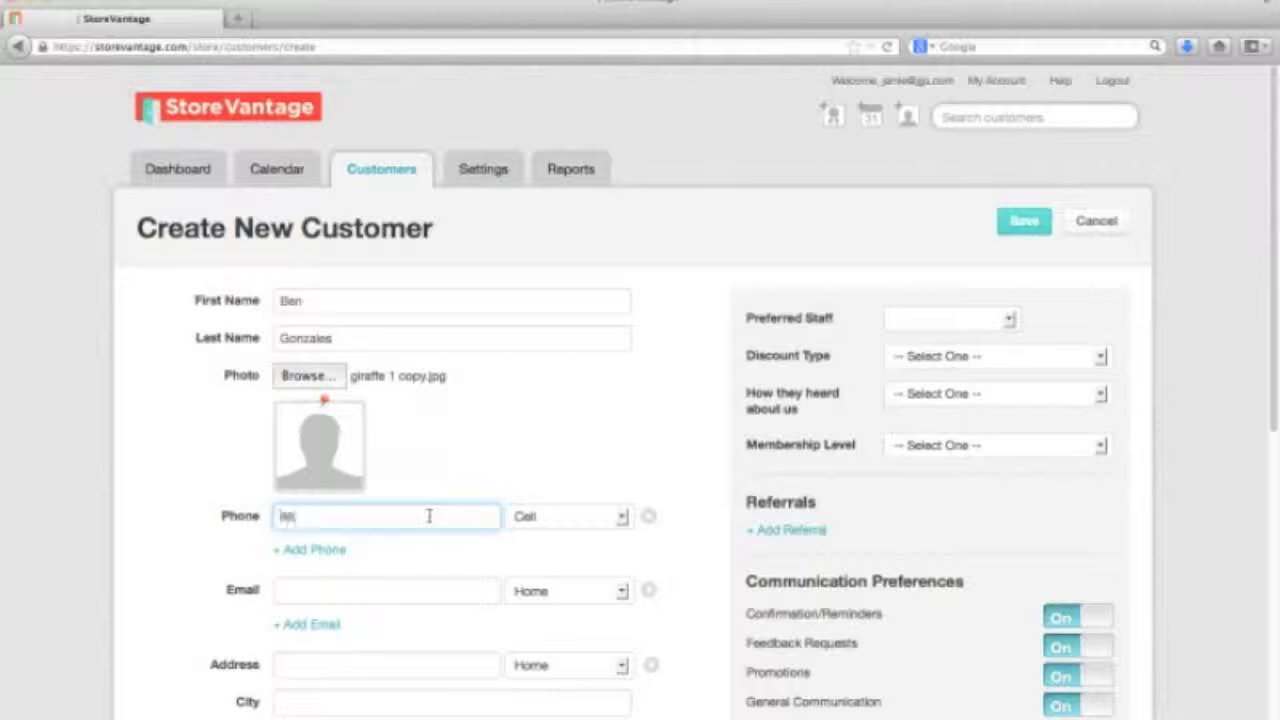
pyautogui.click(579, 516)
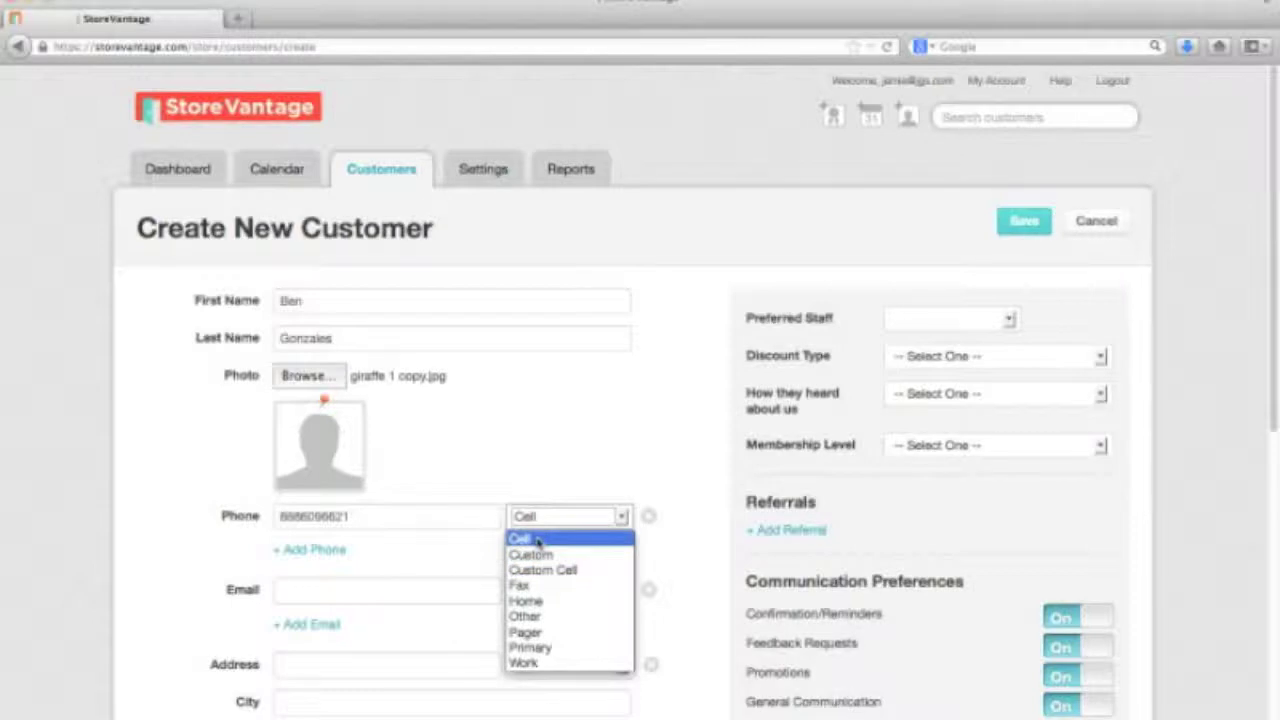
pyautogui.click(533, 543)
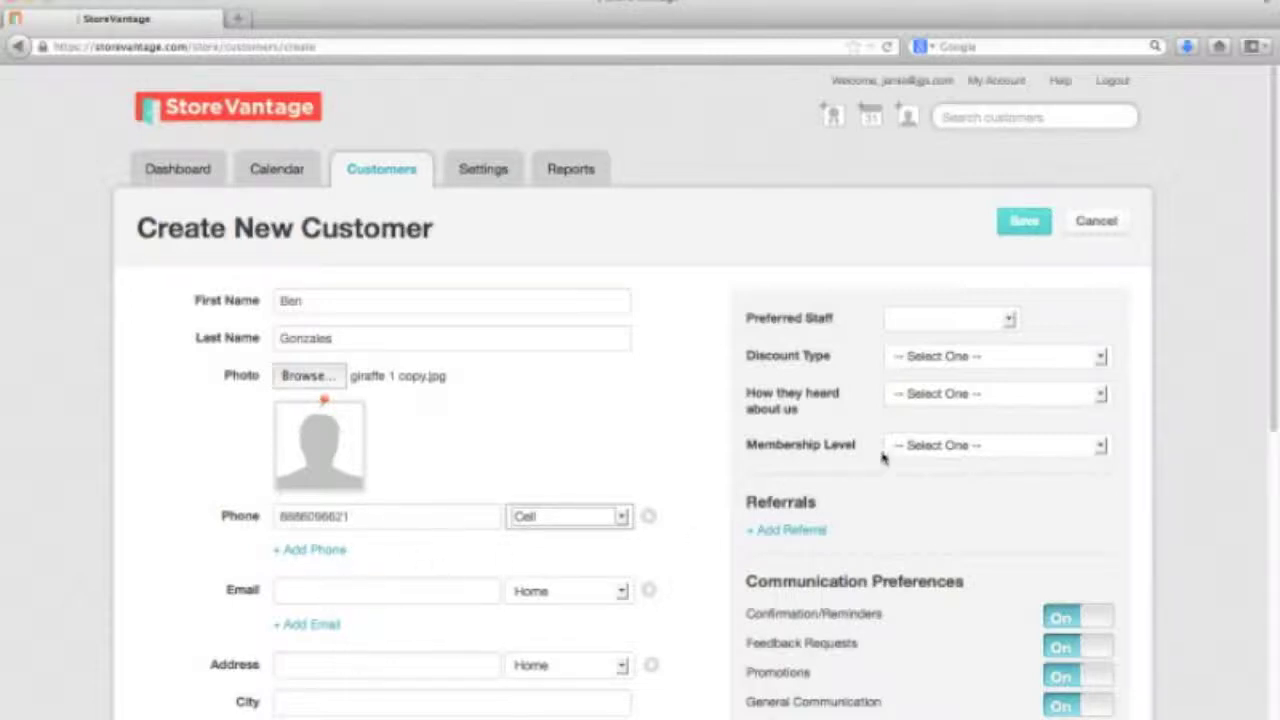
pyautogui.moveTo(1275, 348); pyautogui.dragTo(1276, 418)
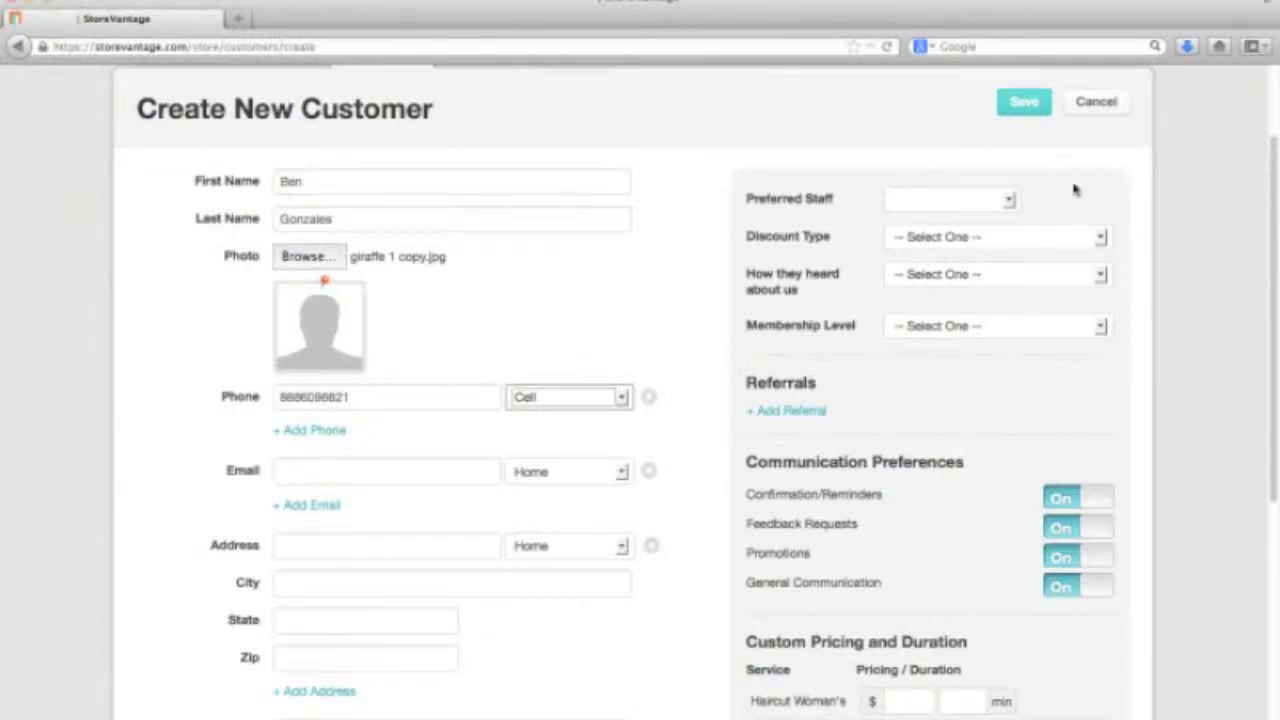
pyautogui.click(1055, 242)
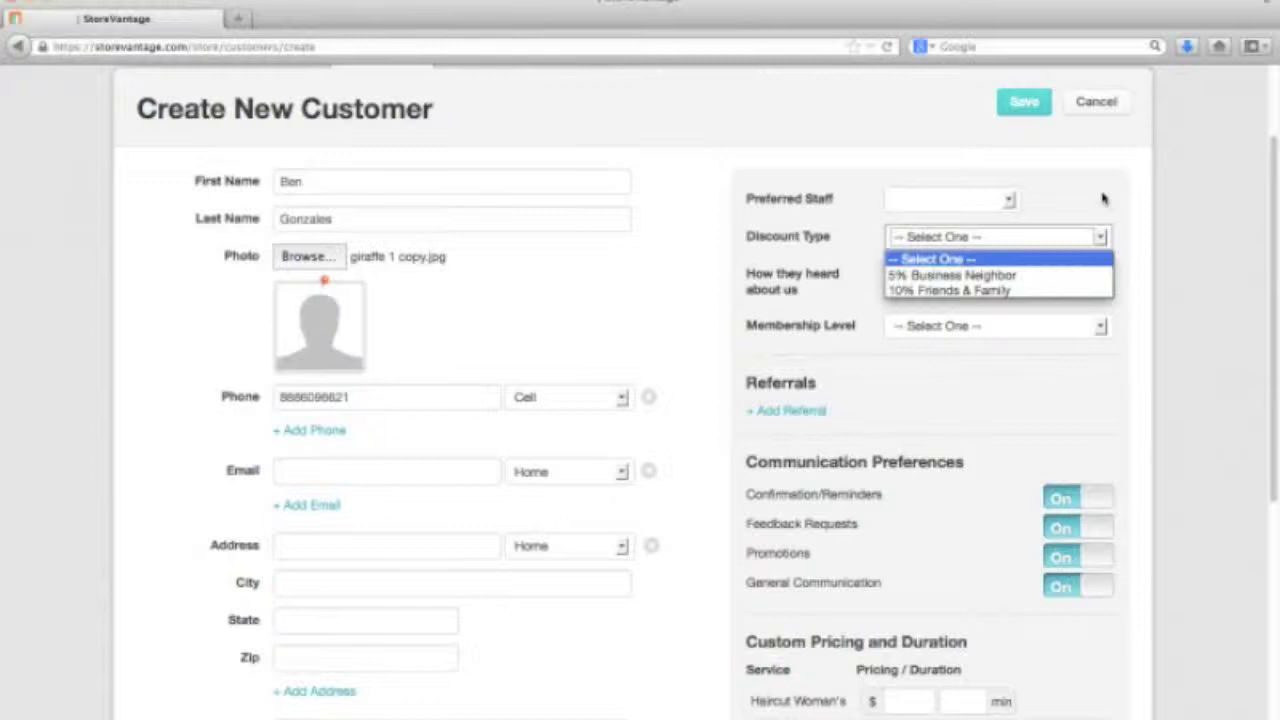
pyautogui.click(1103, 199)
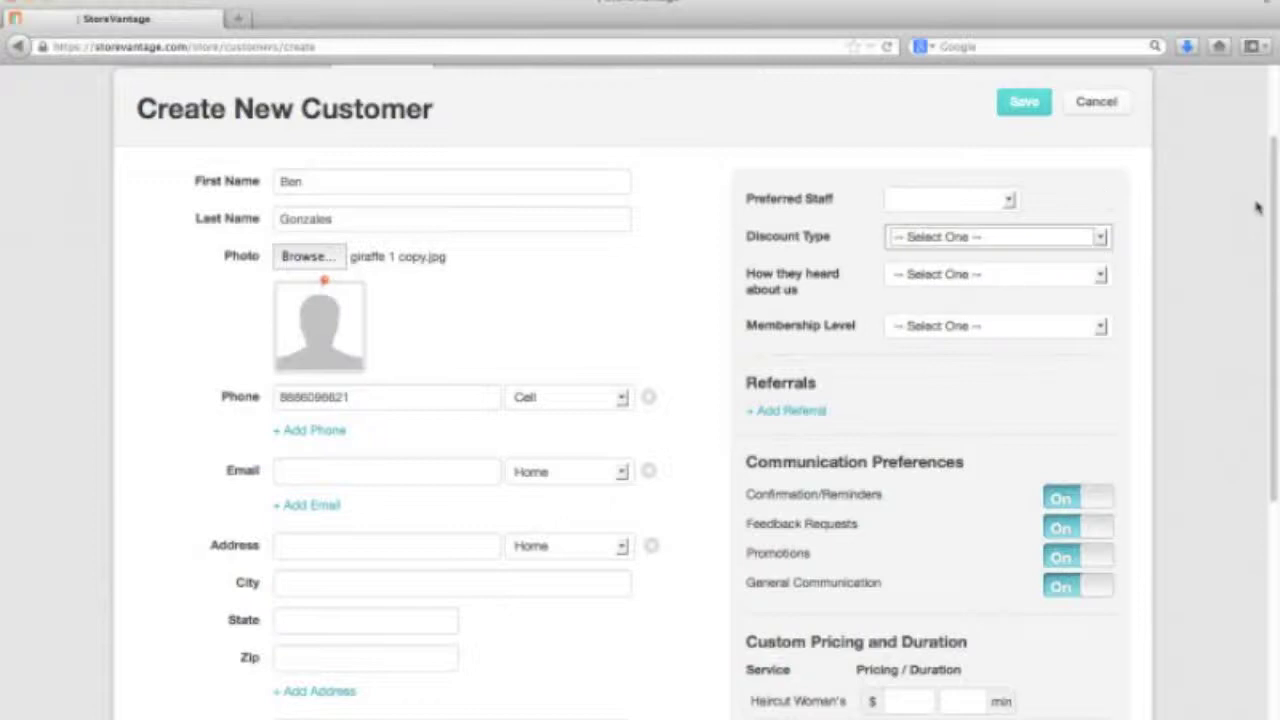
pyautogui.moveTo(1275, 200); pyautogui.dragTo(1273, 243)
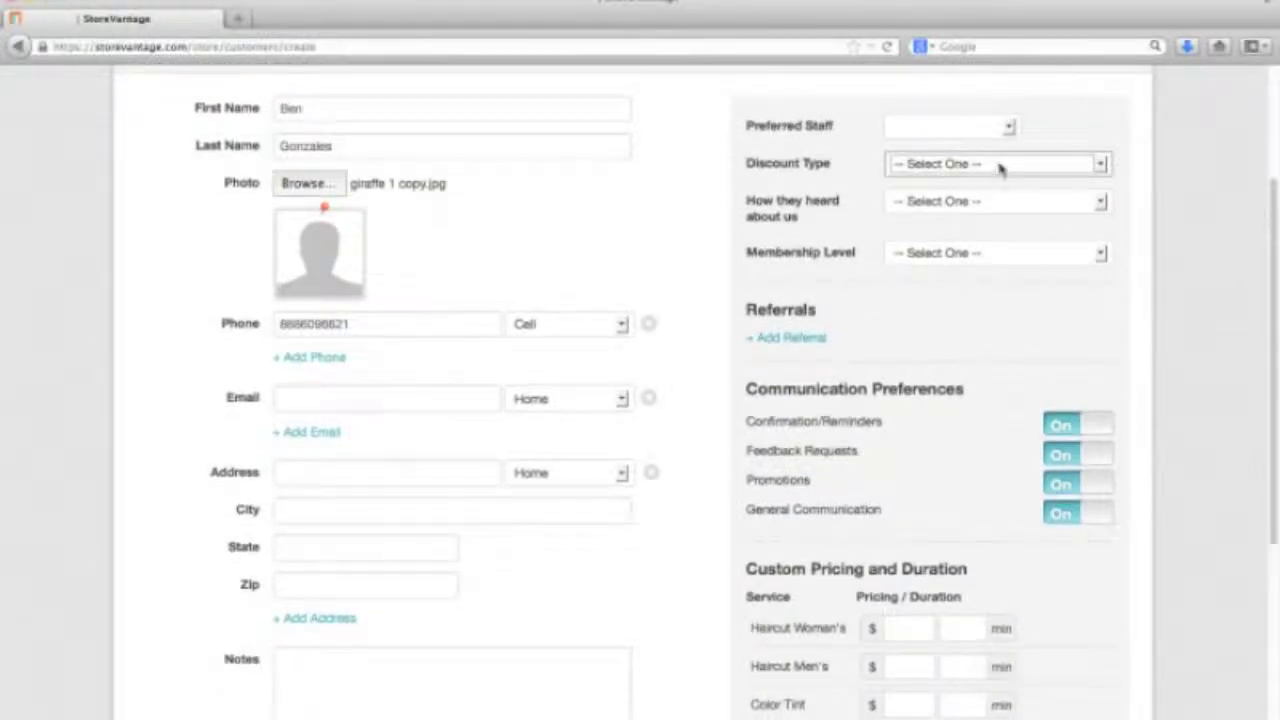
pyautogui.click(1000, 168)
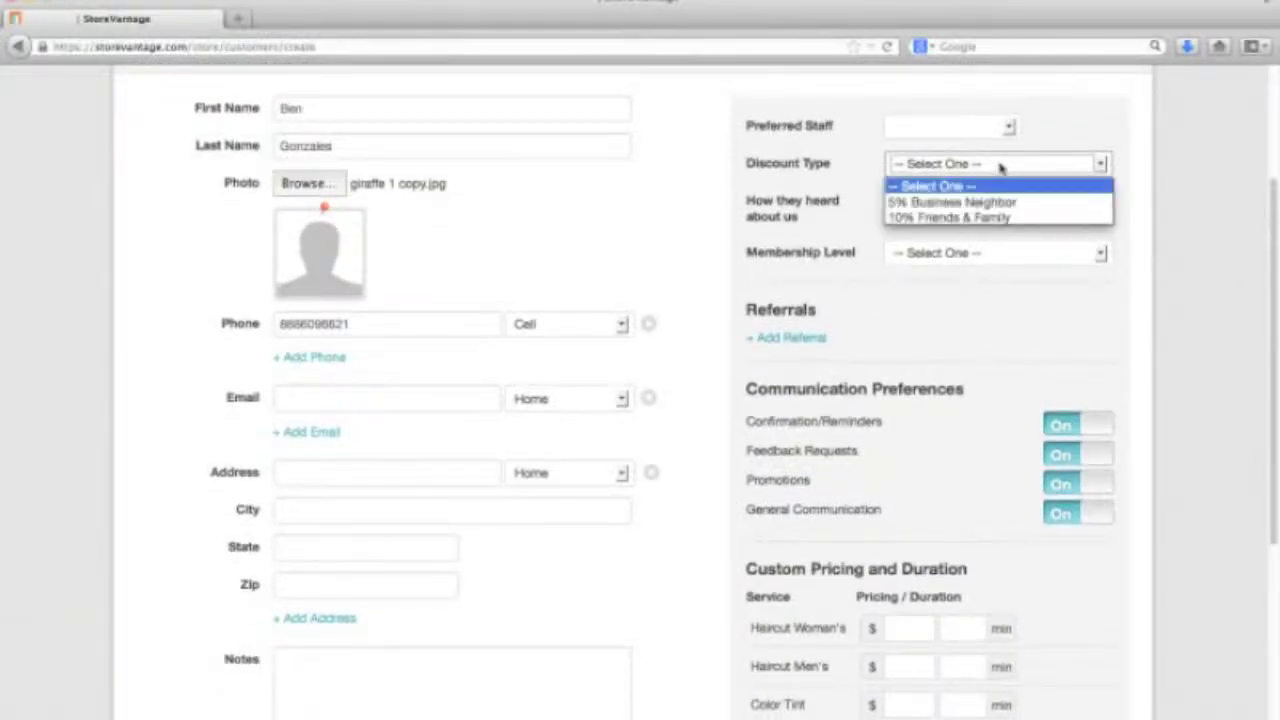
pyautogui.click(1133, 176)
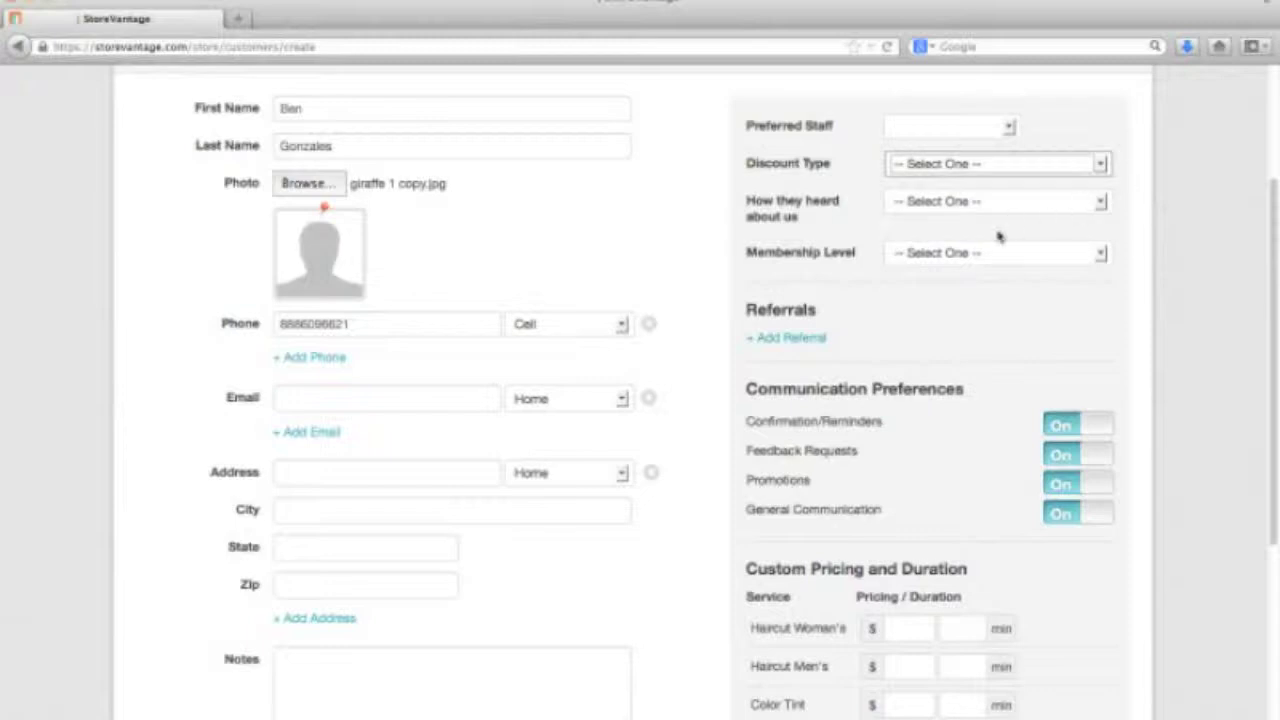
pyautogui.click(982, 204)
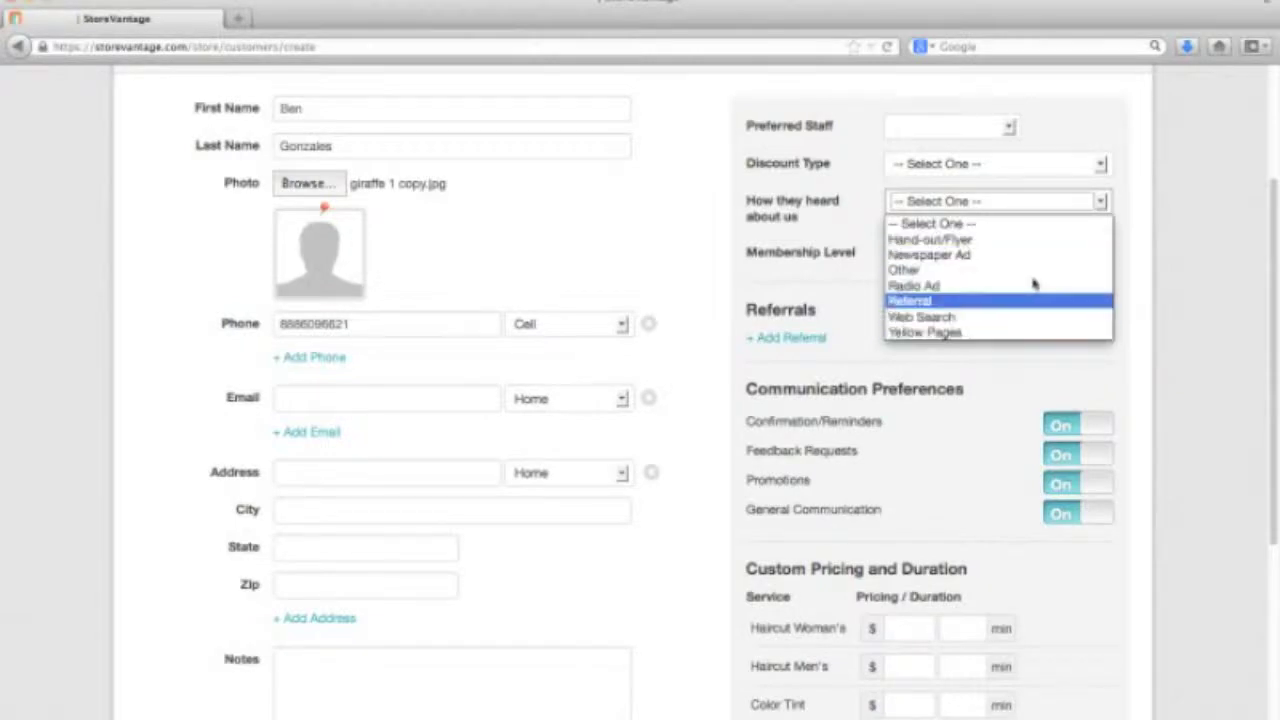
pyautogui.click(1133, 201)
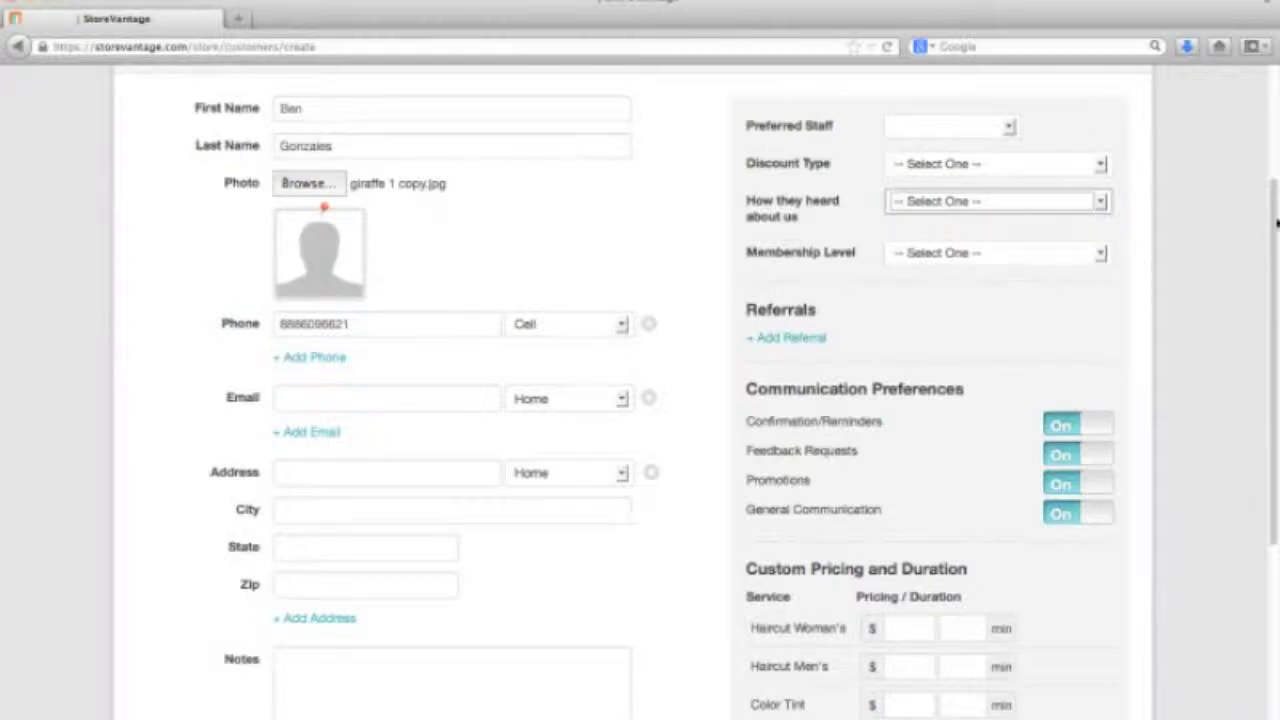
pyautogui.scroll(-4, 1277, 222)
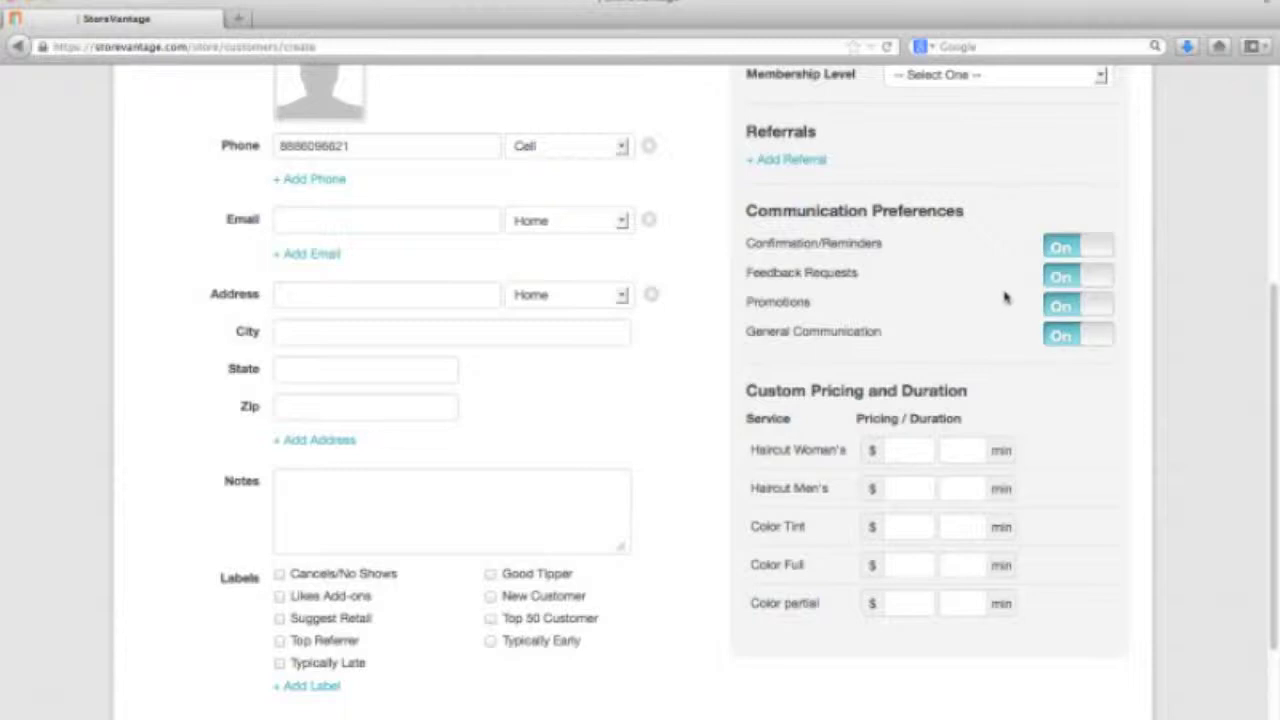
# Switch Promotions and General Communication to Off and save the new customer
pyautogui.click(1060, 308)
pyautogui.click(1062, 334)
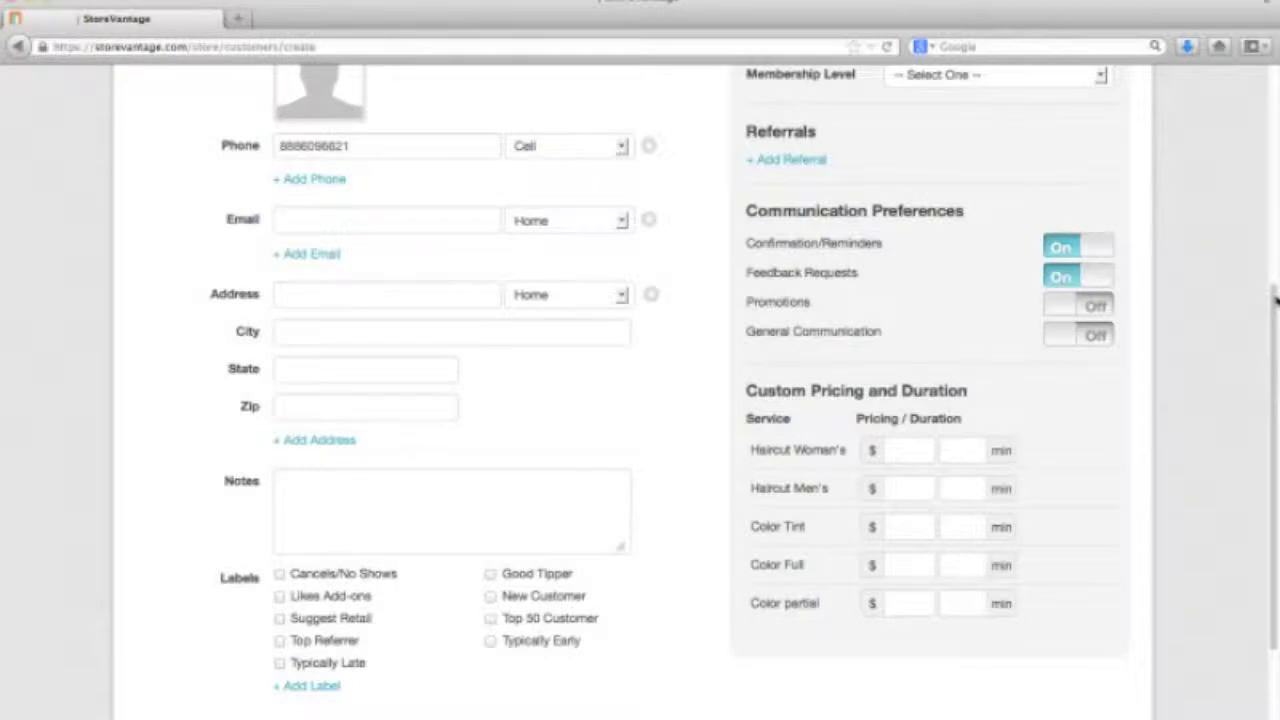
pyautogui.scroll(-3, 1276, 300)
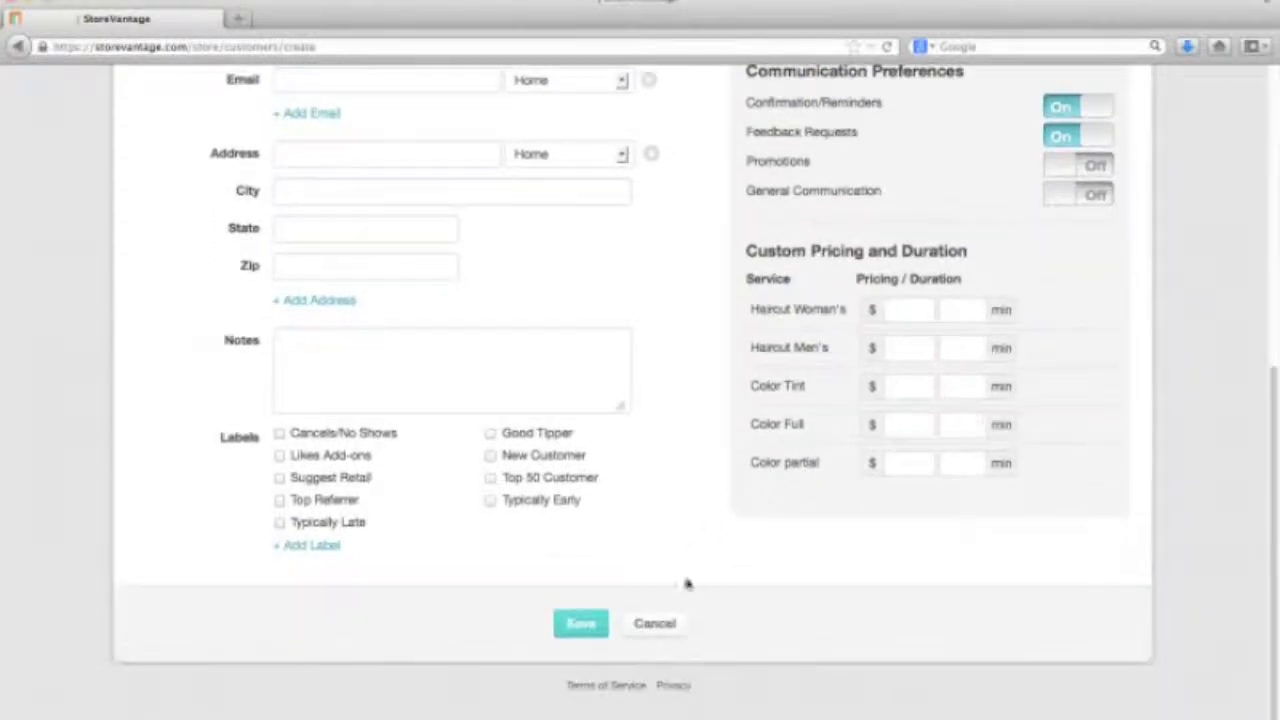
pyautogui.click(583, 621)
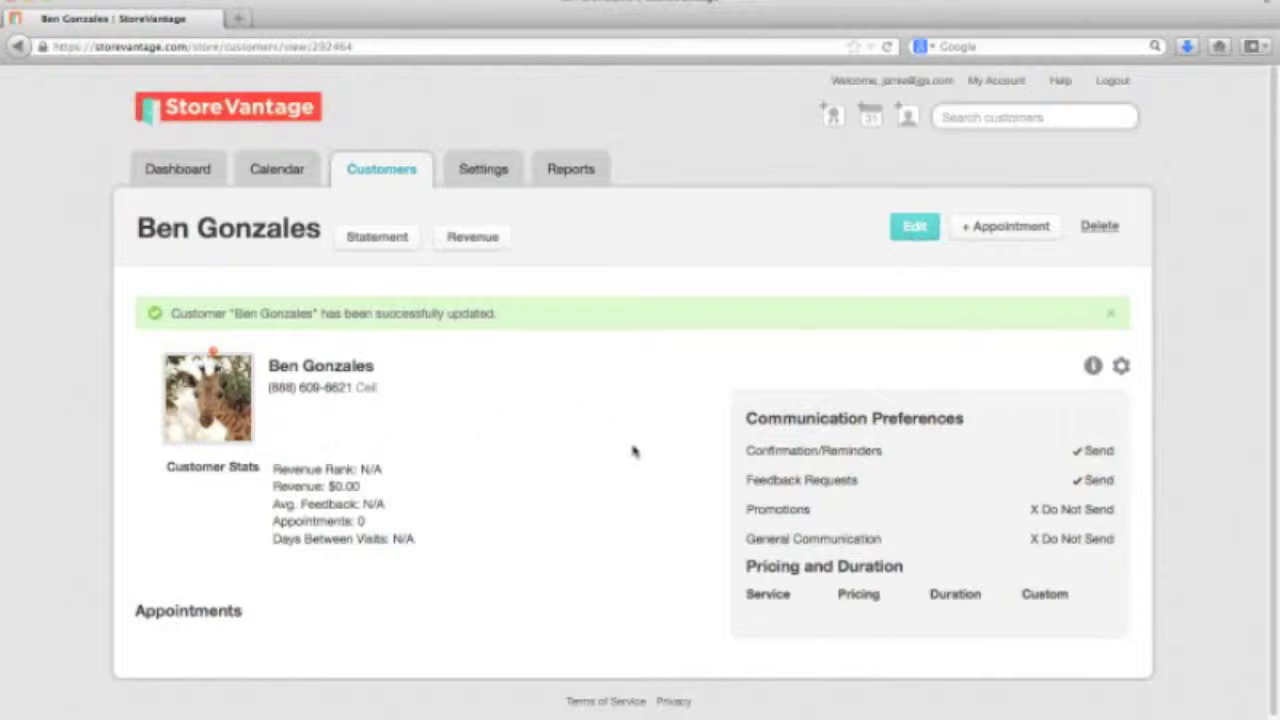
# Return to the customer list and search for the new customer by name
pyautogui.click(397, 174)
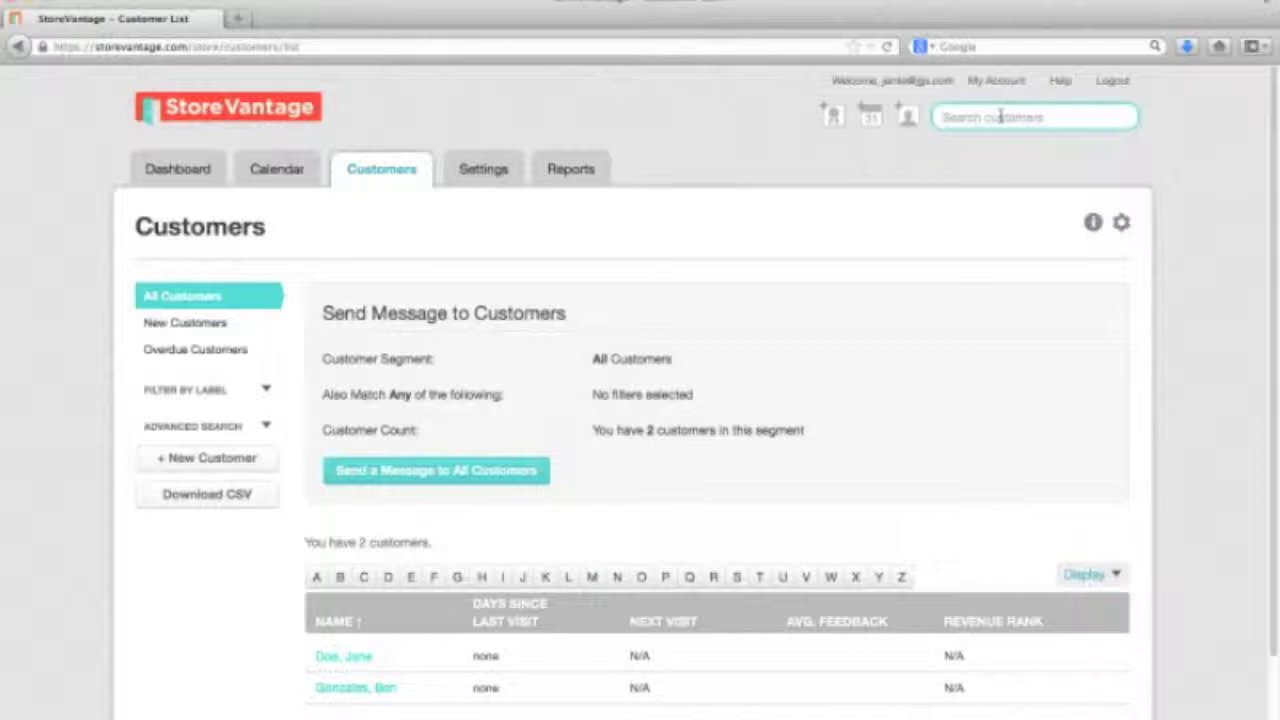
pyautogui.write('gon')
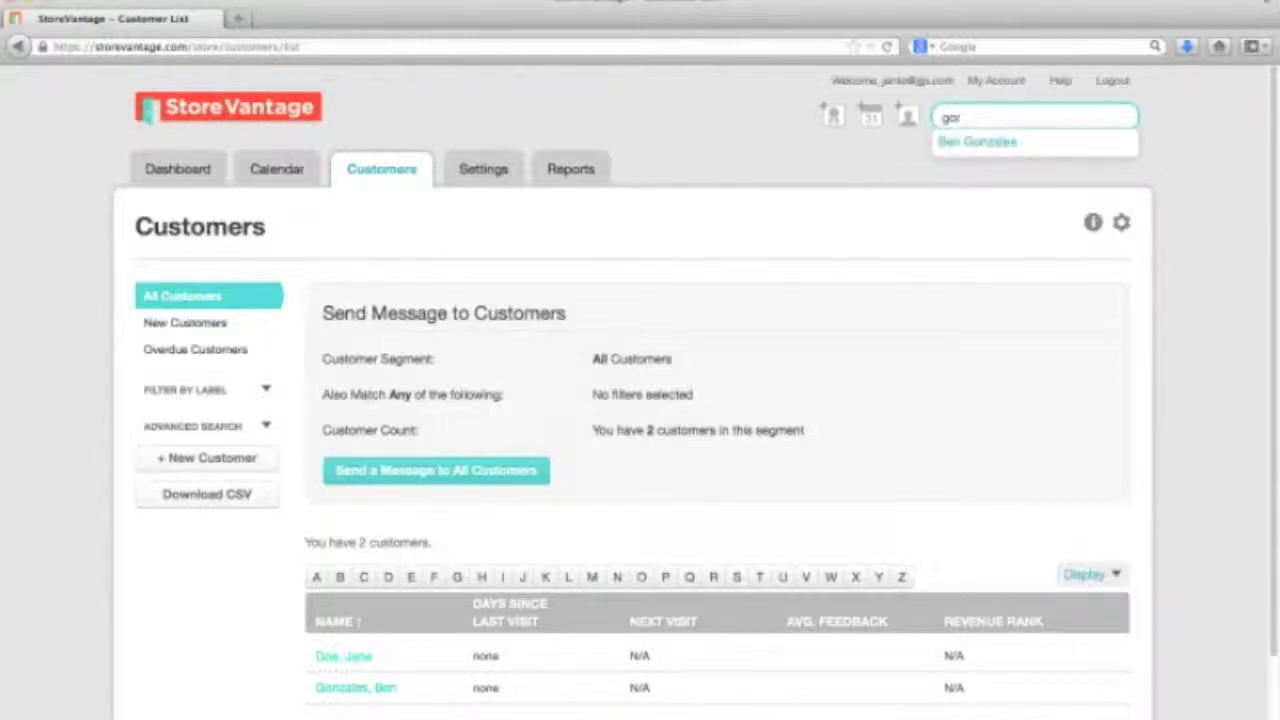
pyautogui.press('BackSpace')
pyautogui.press('BackSpace')
pyautogui.press('BackSpace')
pyautogui.write('be')
pyautogui.click(763, 160)
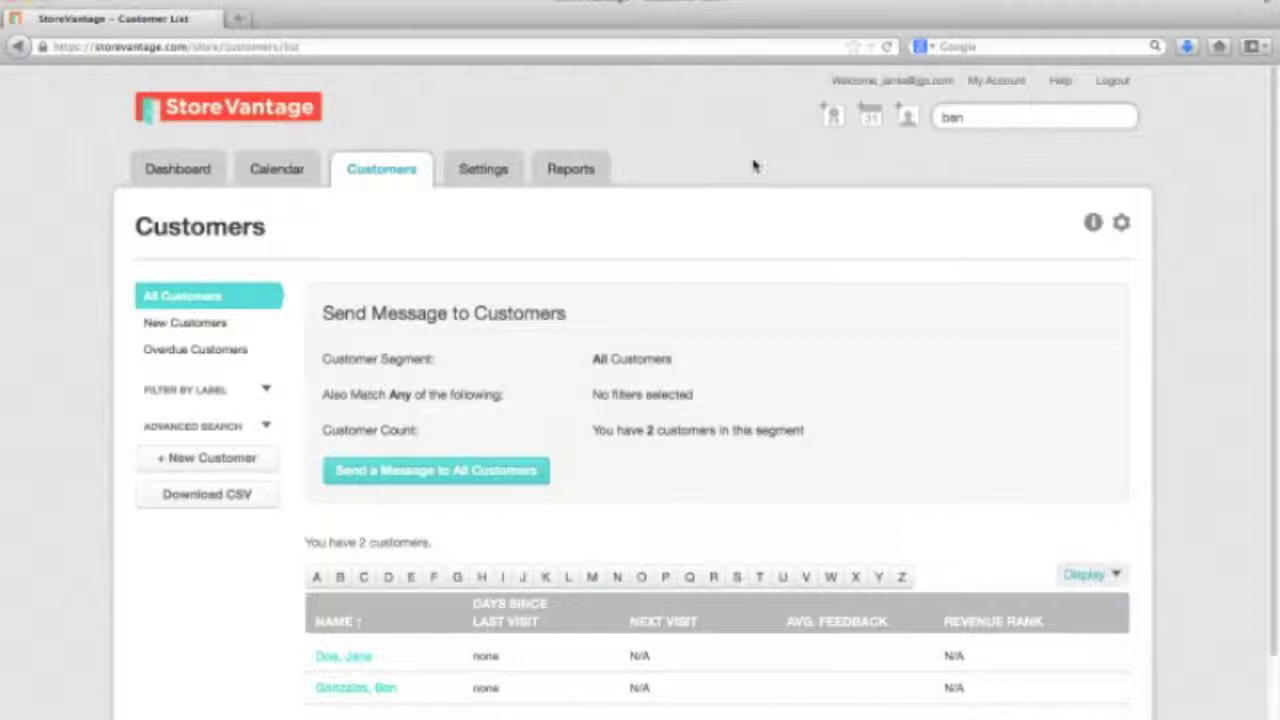
# Open the store's customer profile field settings
pyautogui.click(484, 172)
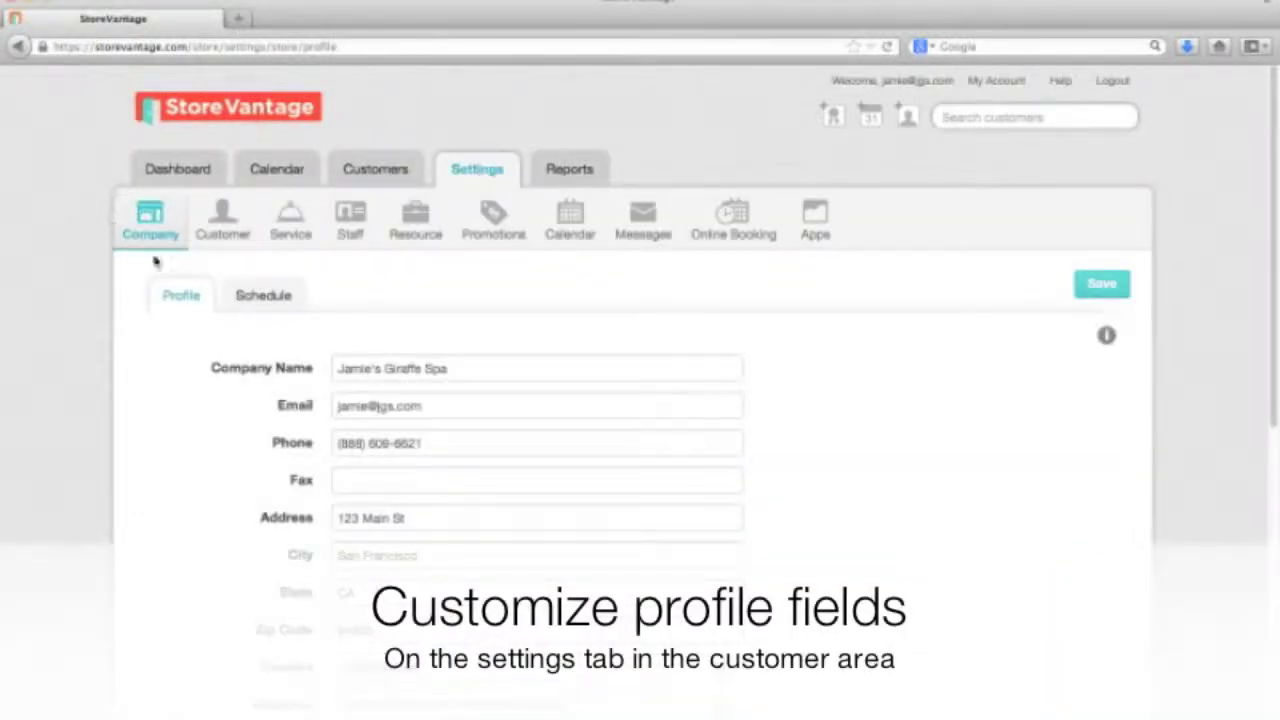
pyautogui.click(224, 220)
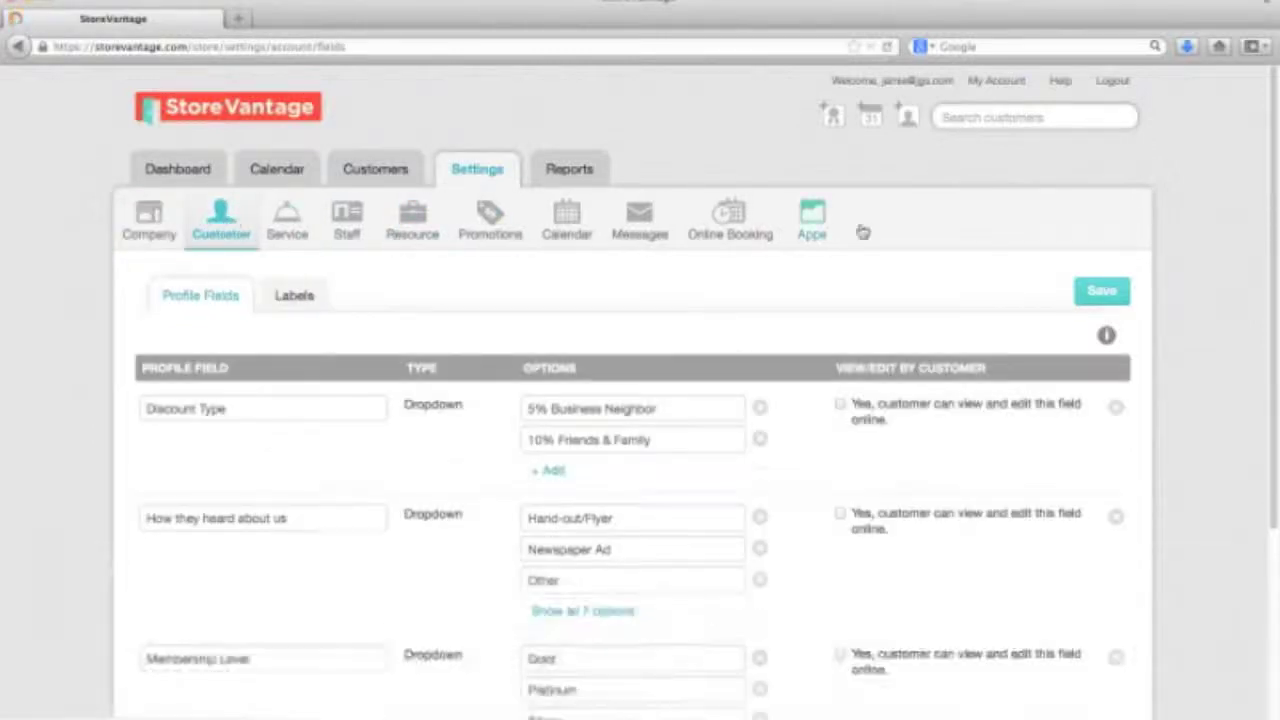
pyautogui.scroll(-3, 1260, 200)
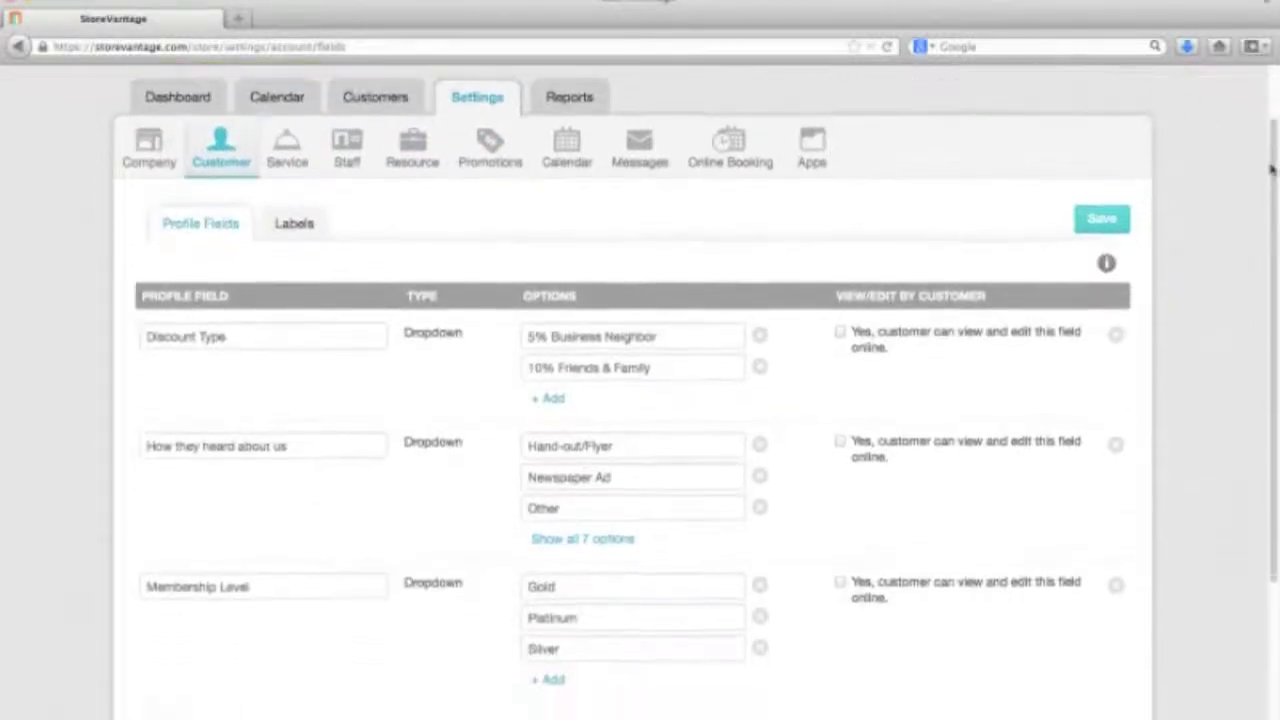
pyautogui.scroll(-1, 1260, 240)
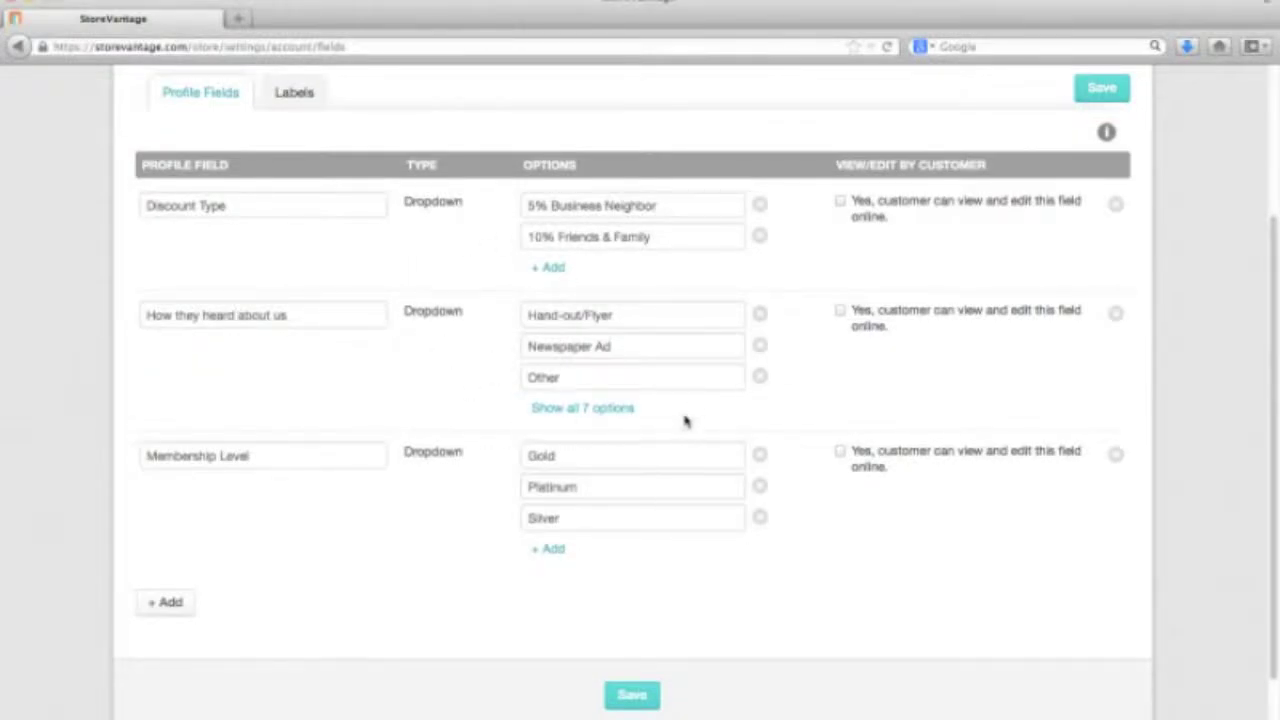
# Remove the Hand-out/Flyer referral option, add 'Radio Ad', and save
pyautogui.click(762, 317)
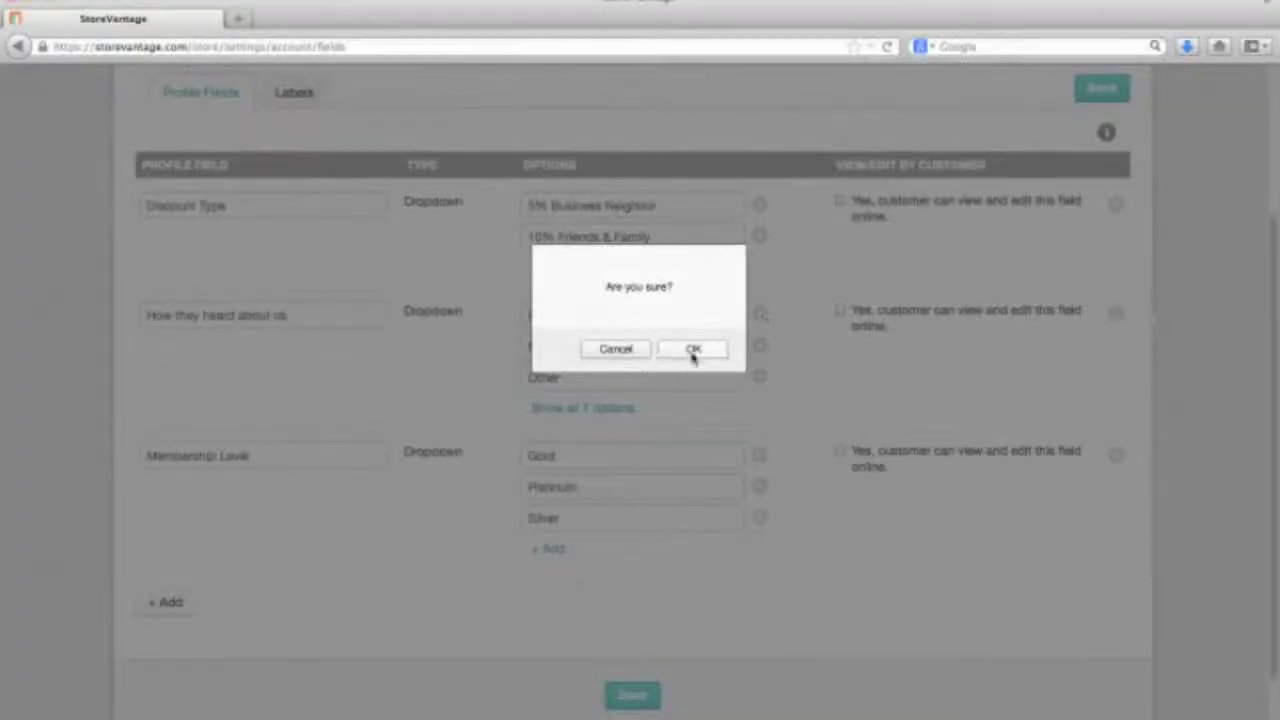
pyautogui.click(692, 349)
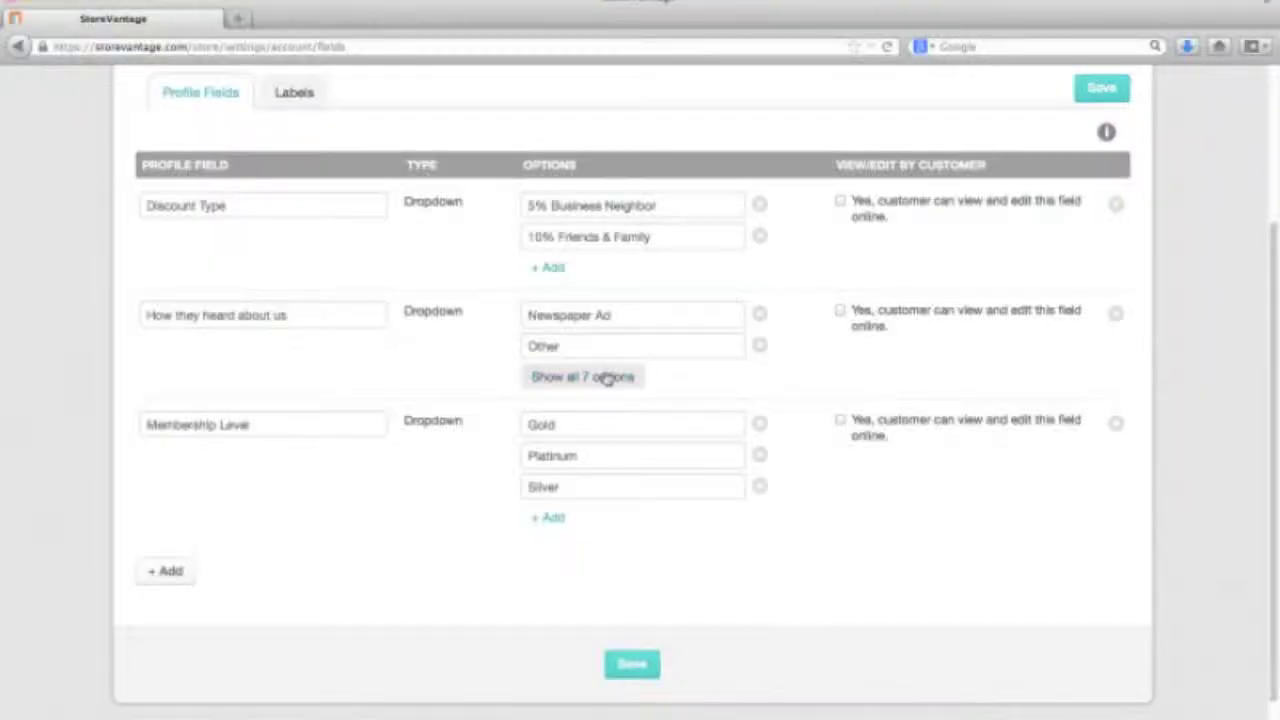
pyautogui.click(607, 375)
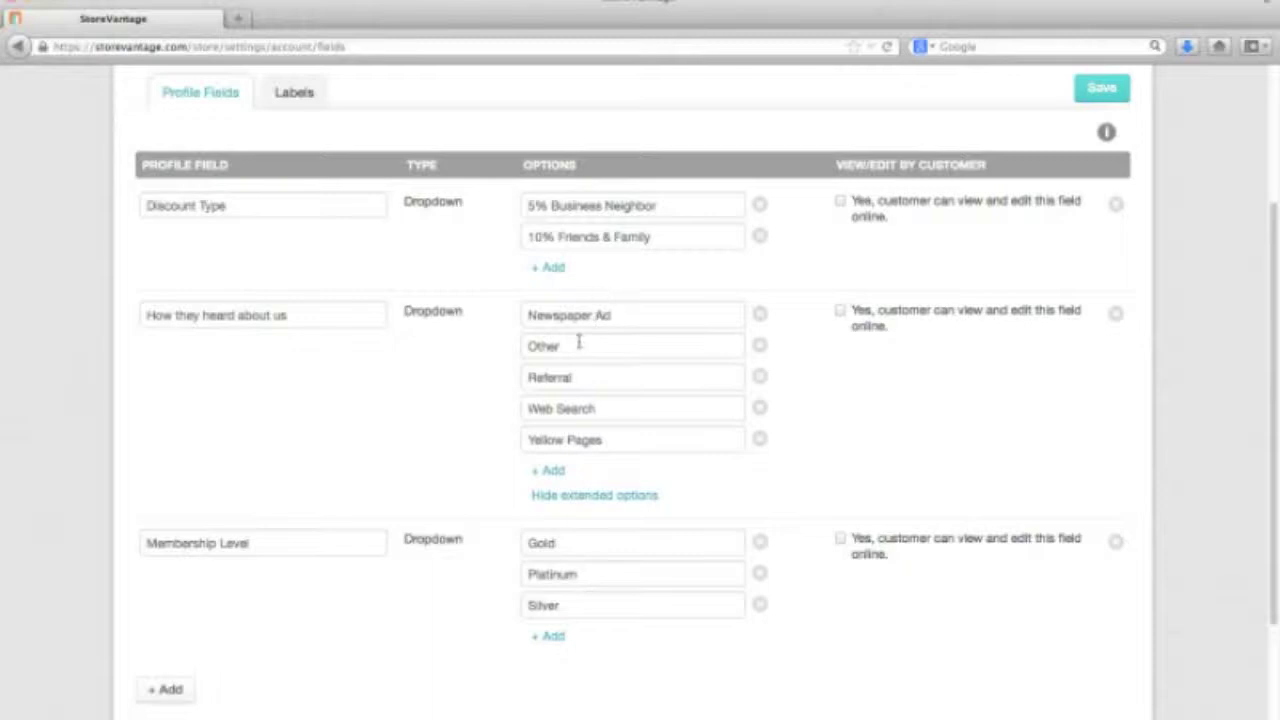
pyautogui.click(551, 470)
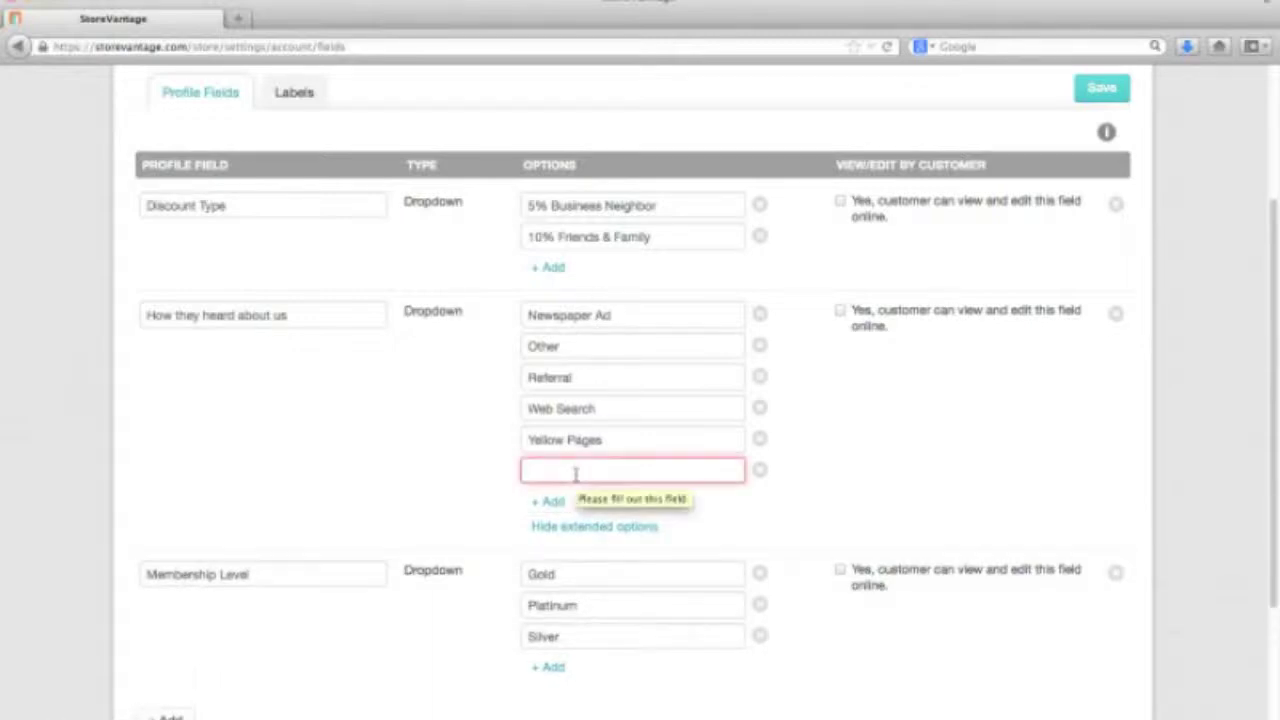
pyautogui.write('Radio Ads')
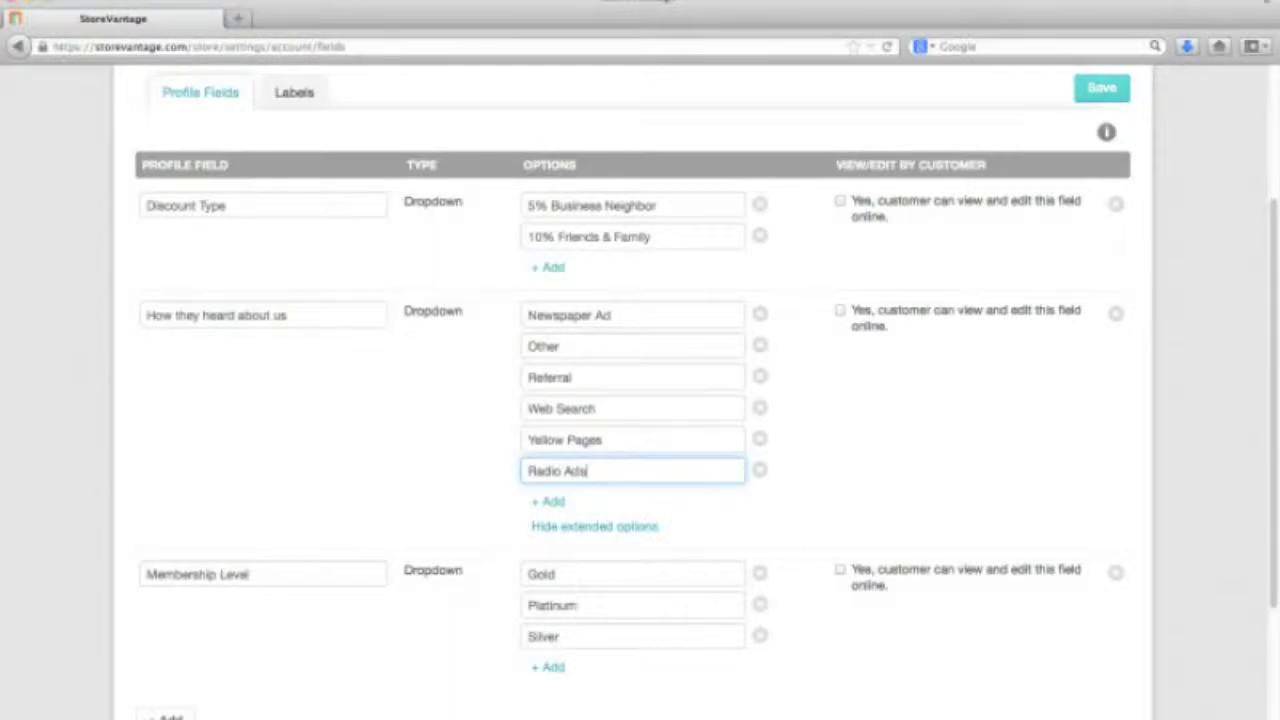
pyautogui.click(1099, 90)
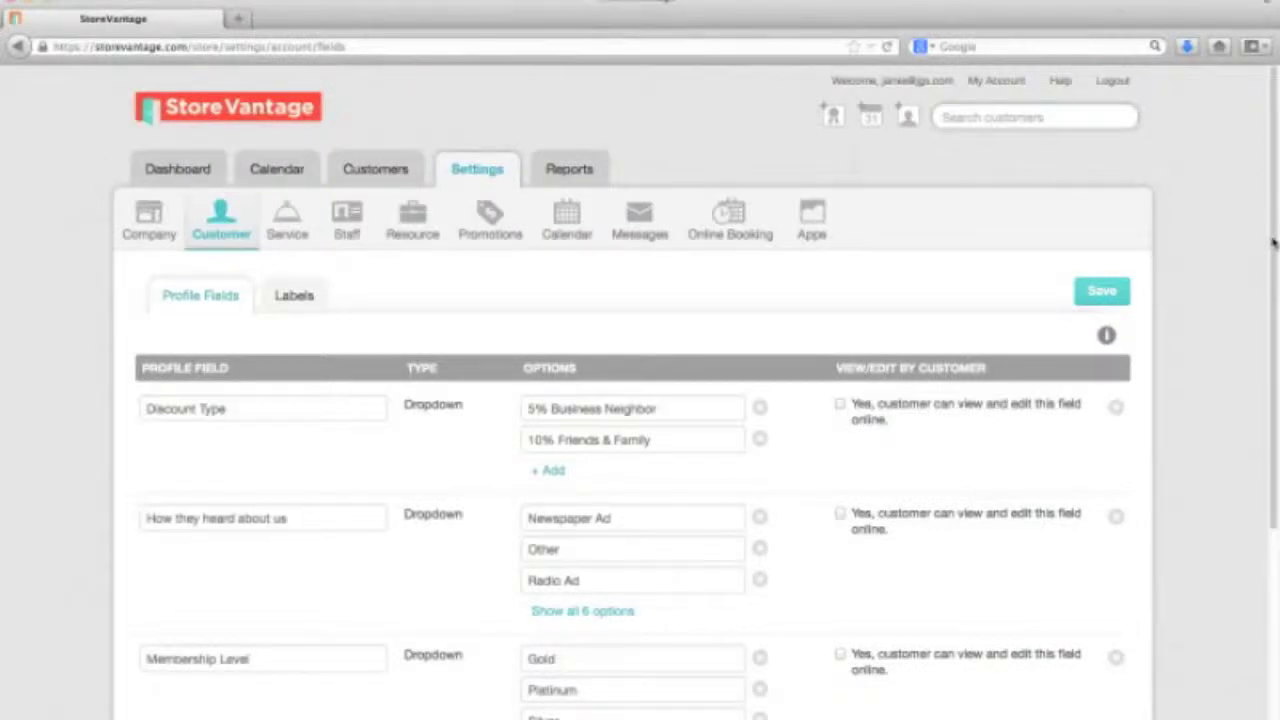
# Add a new customer profile field named Birth Date
pyautogui.moveTo(1273, 243); pyautogui.dragTo(1270, 398)
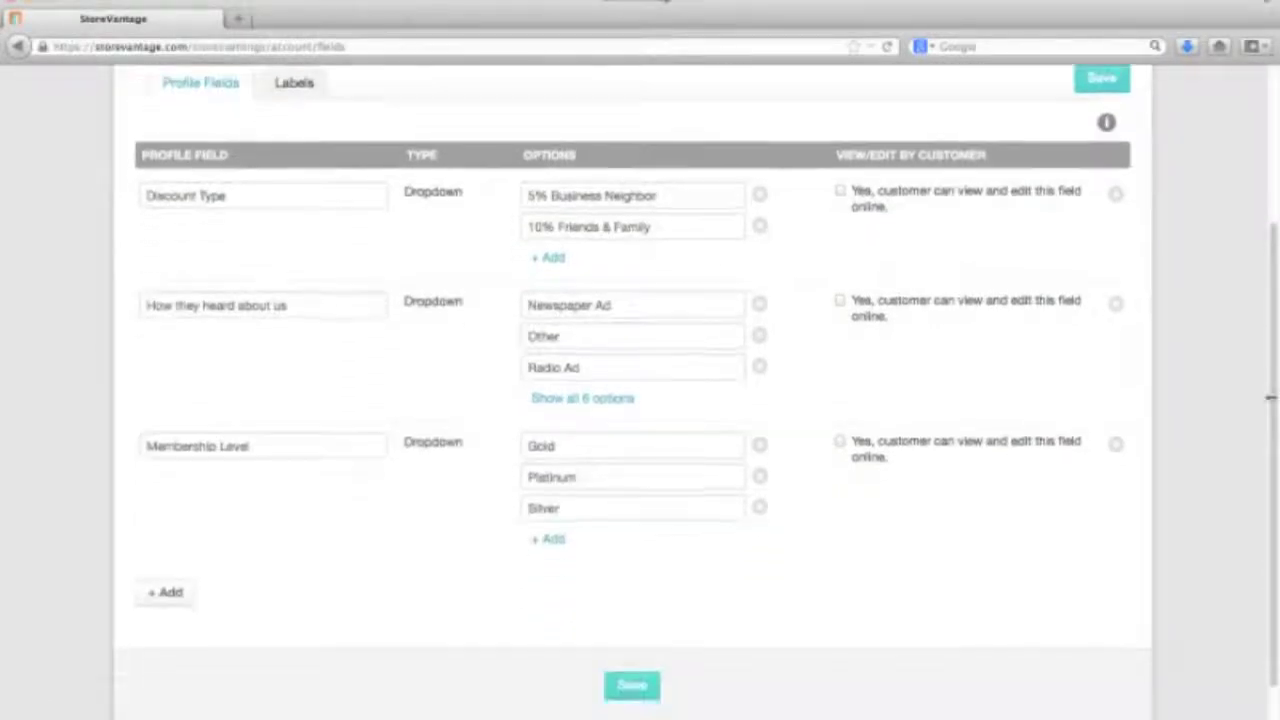
pyautogui.click(167, 592)
pyautogui.click(204, 584)
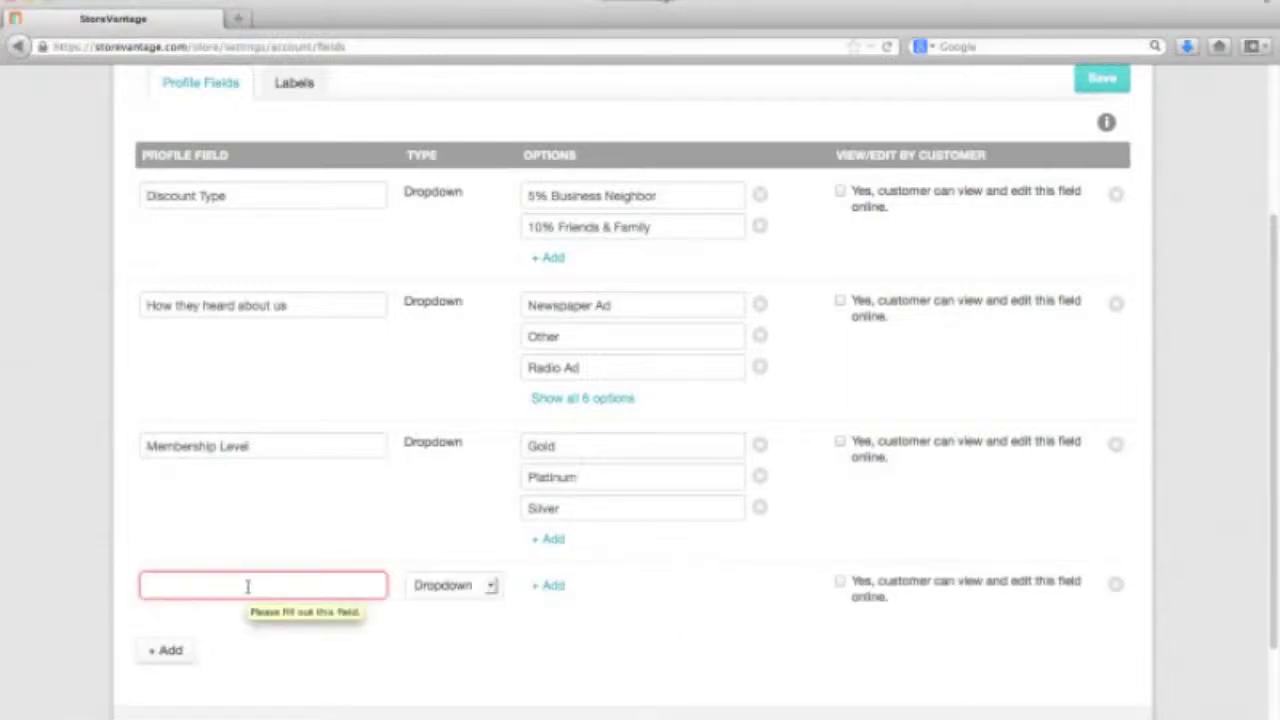
pyautogui.write('Birth')
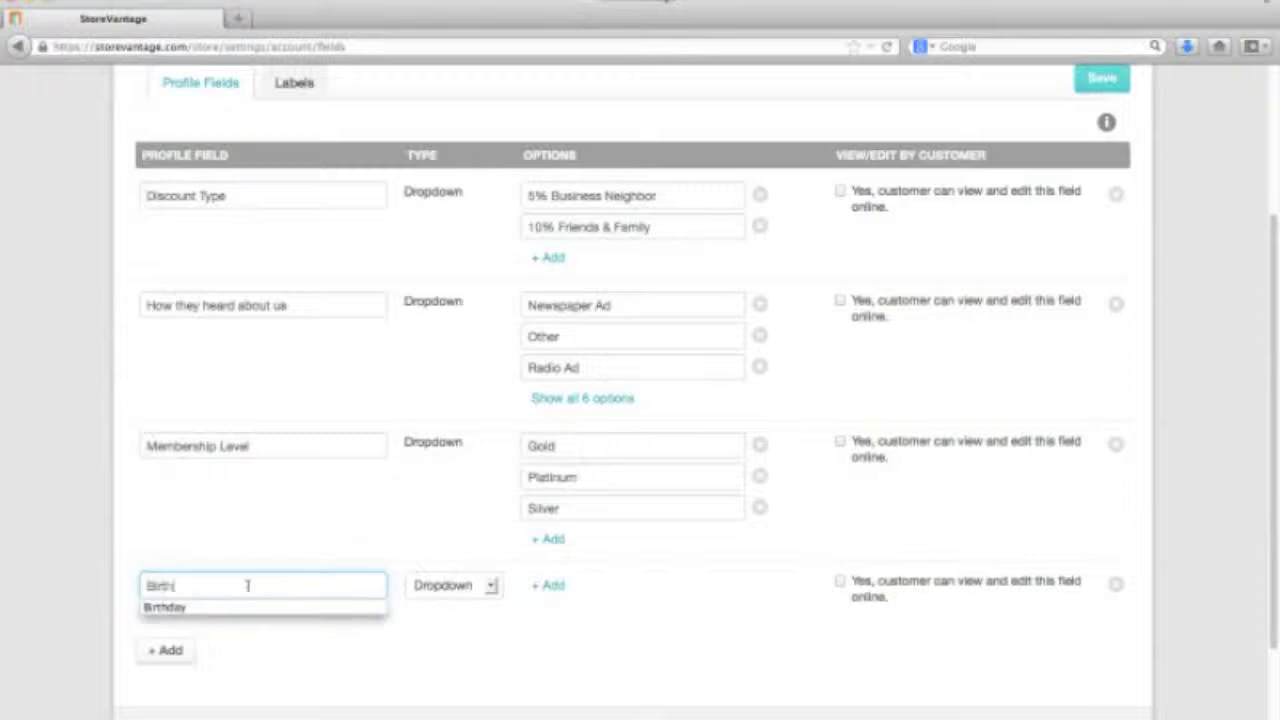
pyautogui.write(' Dayte')
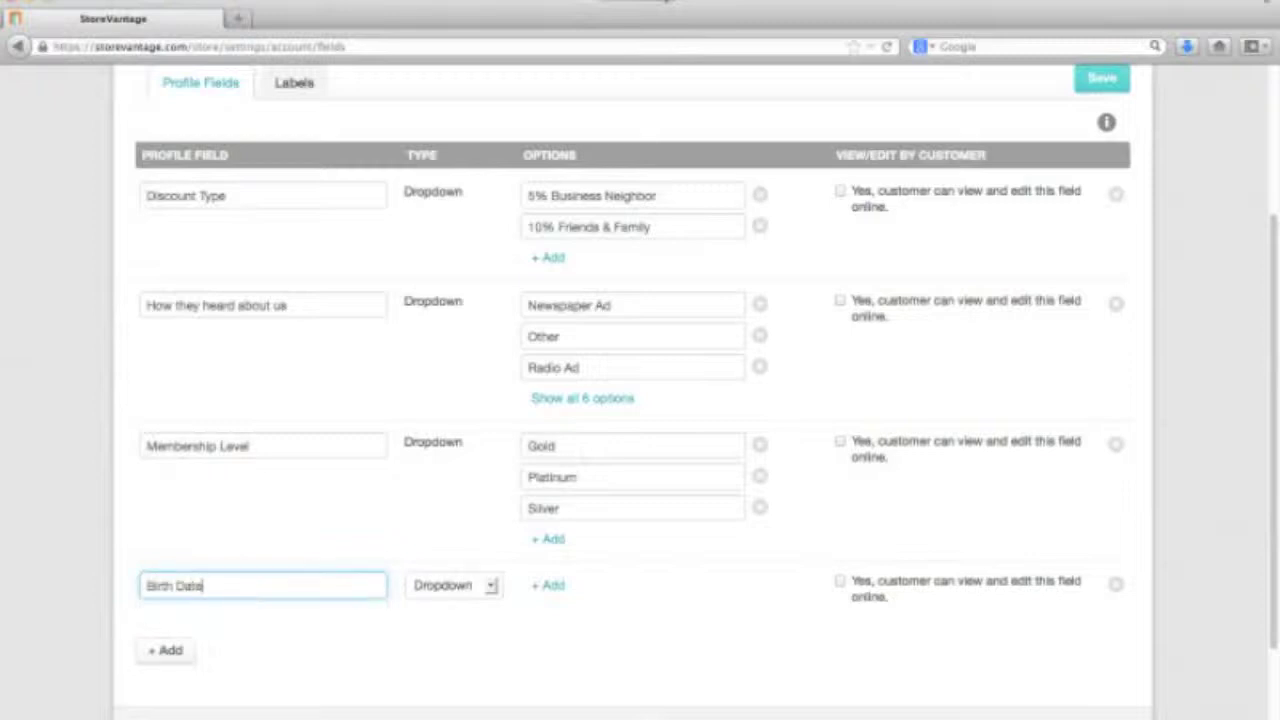
# Set the Birth Date field's type to Date
pyautogui.click(449, 588)
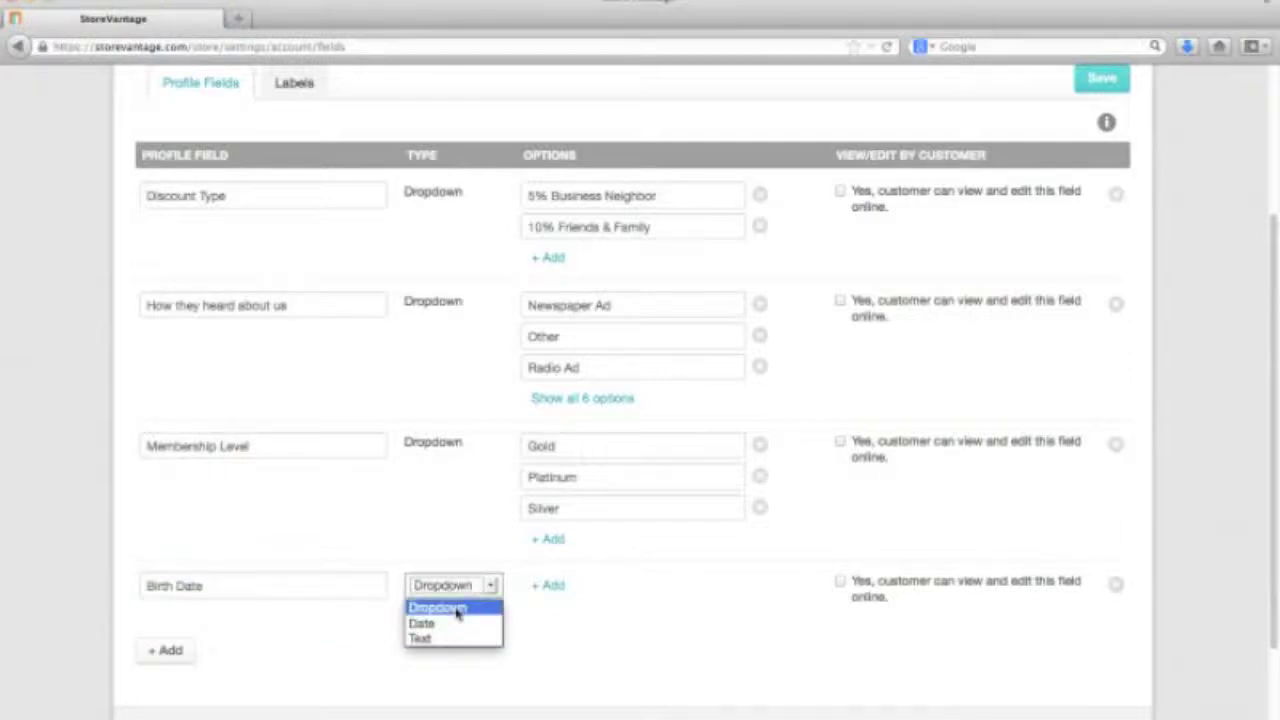
pyautogui.click(457, 610)
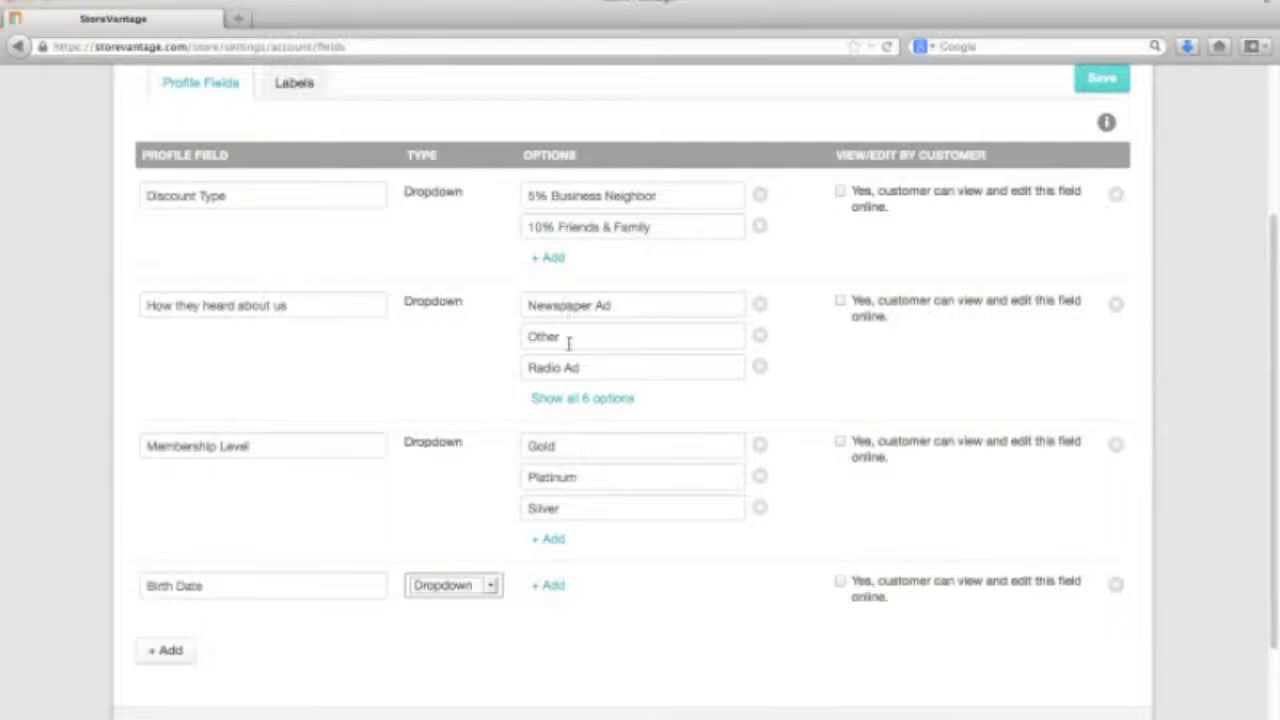
pyautogui.click(494, 585)
pyautogui.click(457, 641)
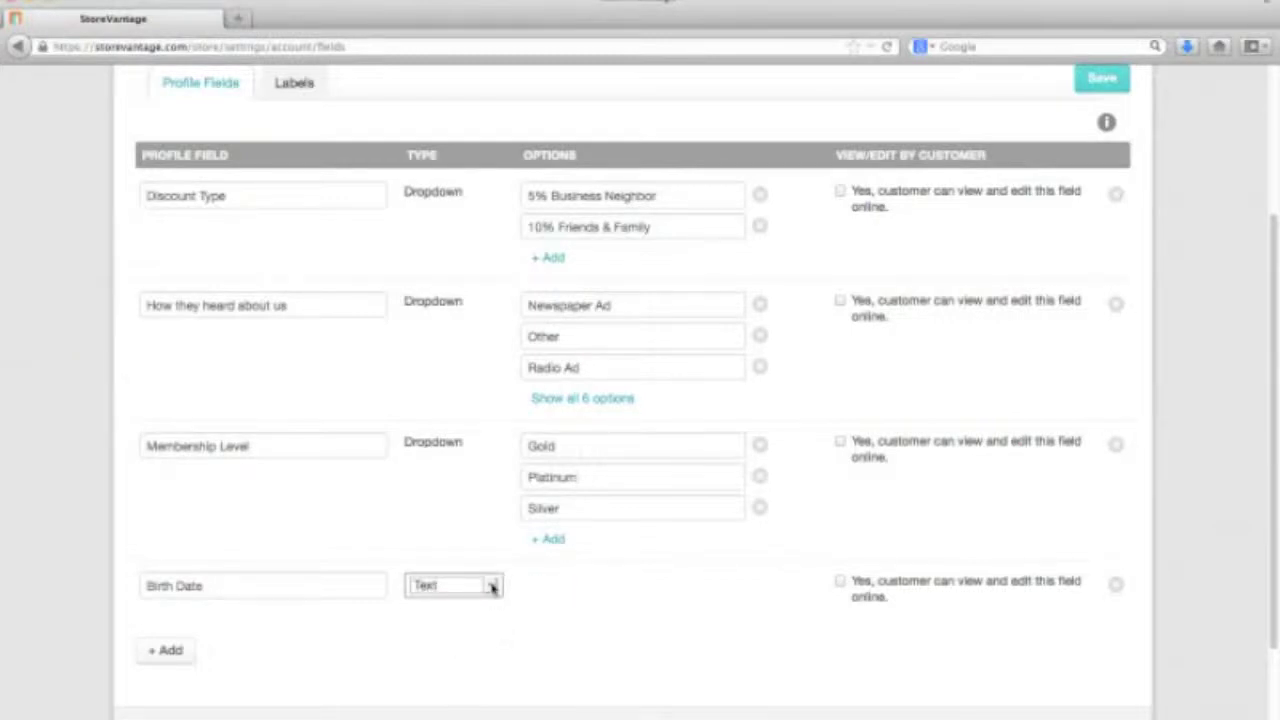
pyautogui.click(492, 587)
pyautogui.click(453, 626)
# Allow customers to view and edit Birth Date online
pyautogui.scroll(1, 591, 606)
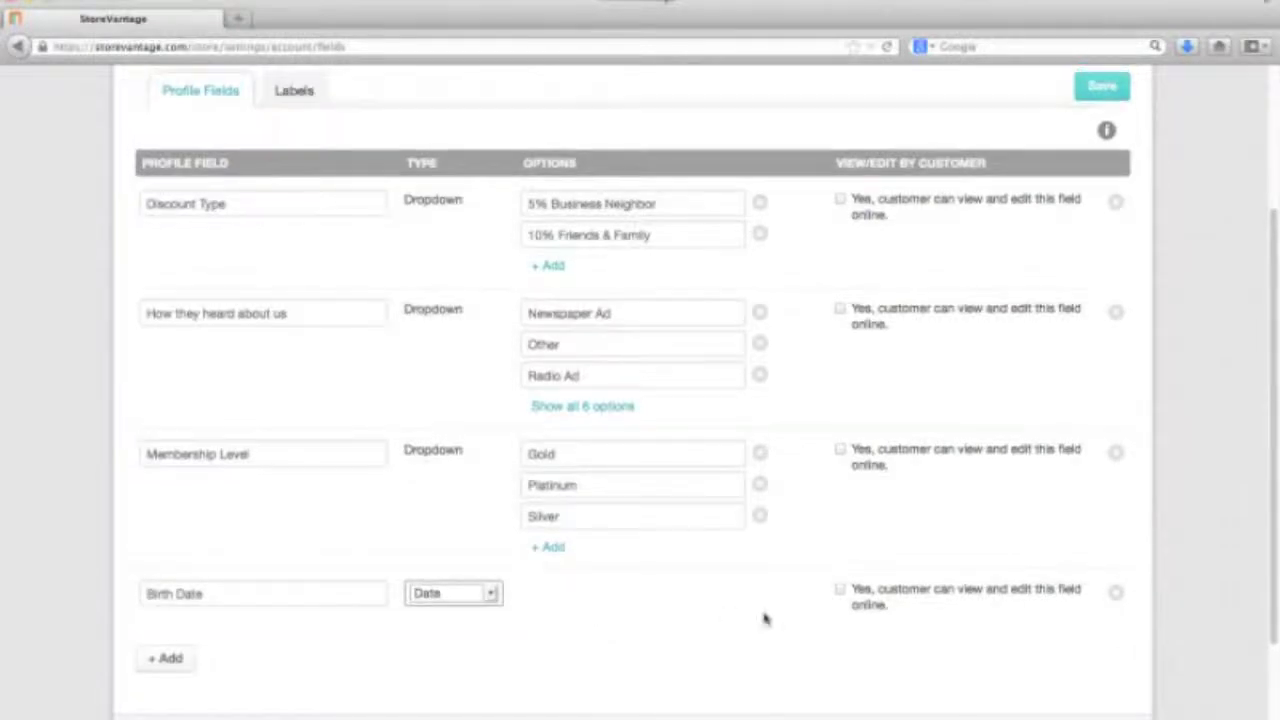
pyautogui.scroll(-1, 878, 615)
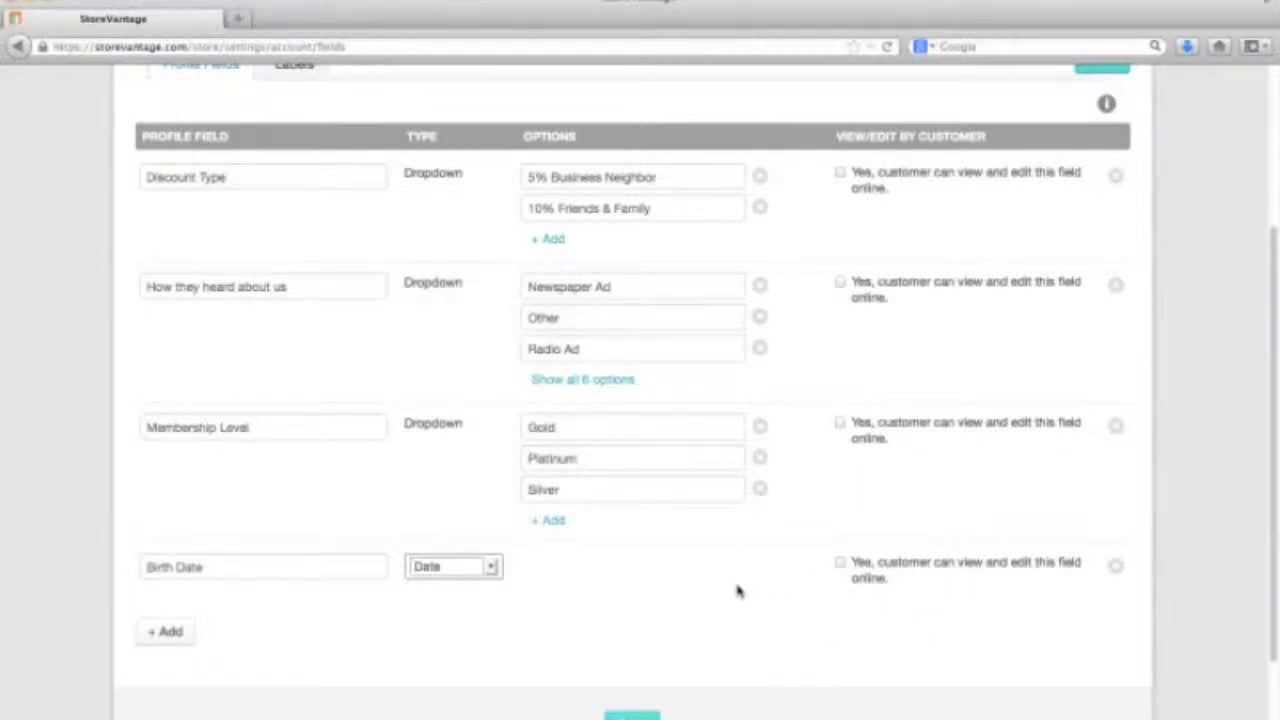
pyautogui.click(839, 563)
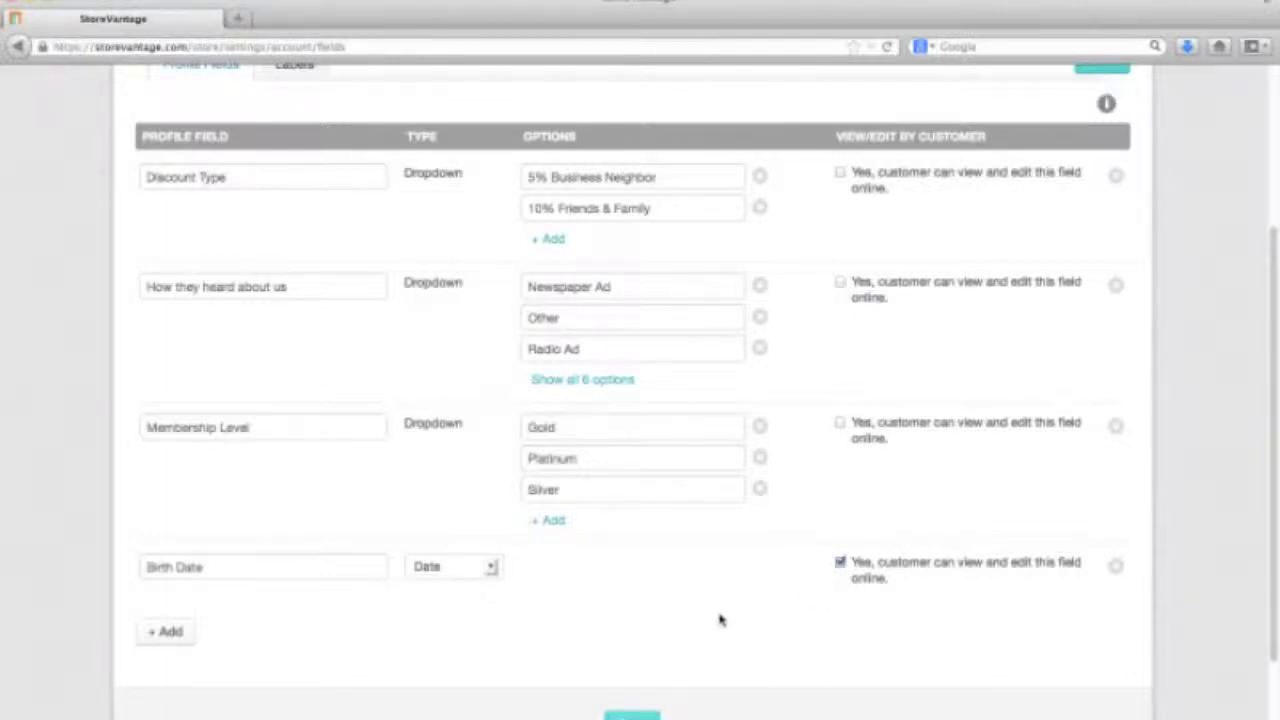
pyautogui.scroll(-2, 720, 617)
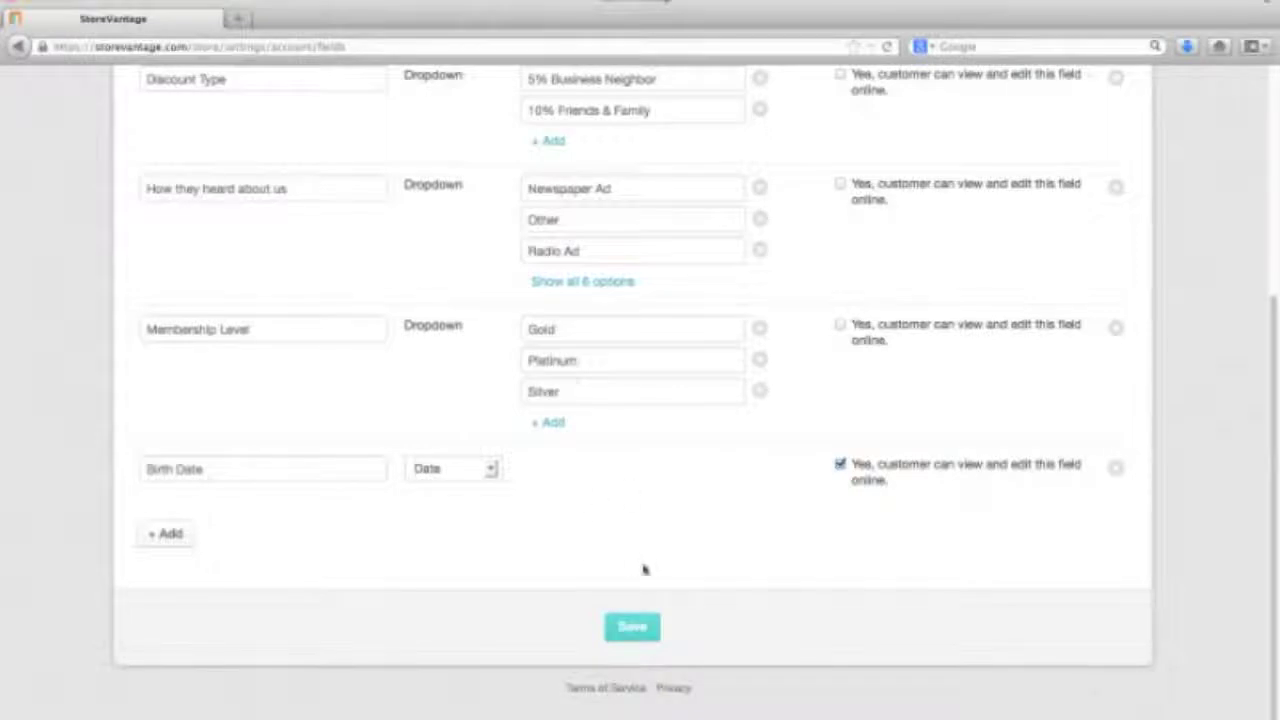
# Save the profile field settings and open the new customer's profile through search
pyautogui.click(632, 632)
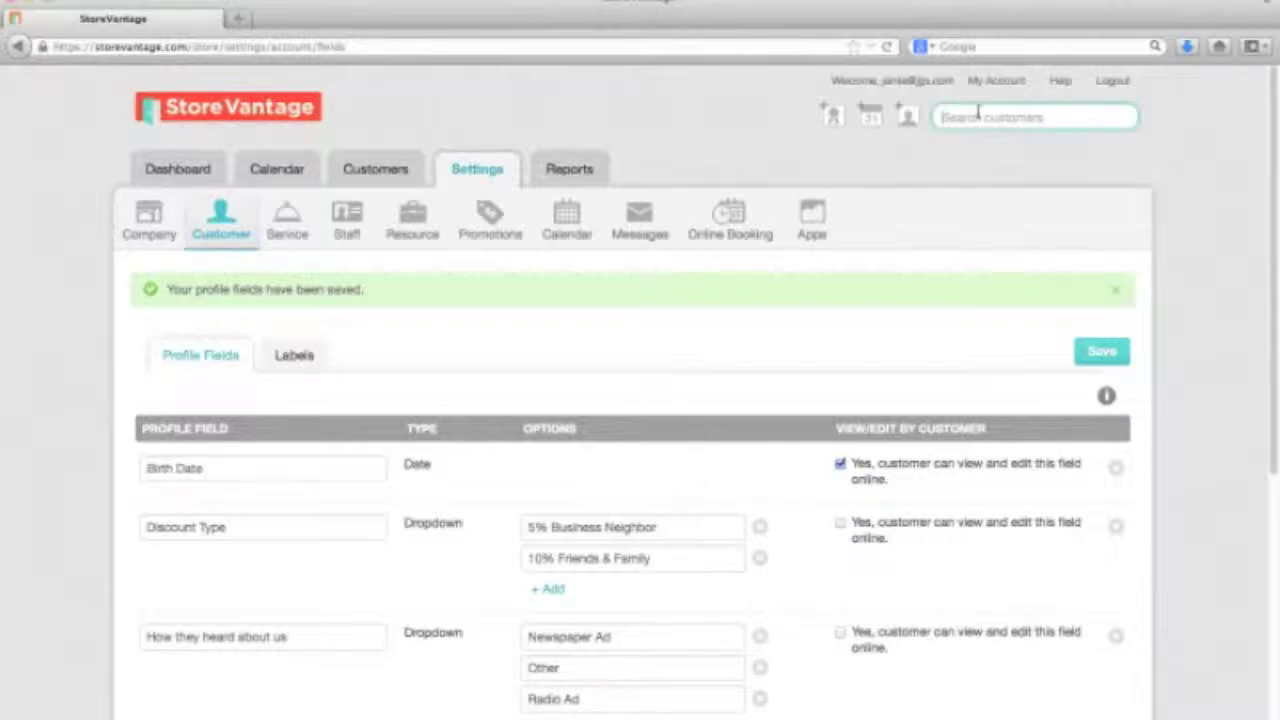
pyautogui.write('ban')
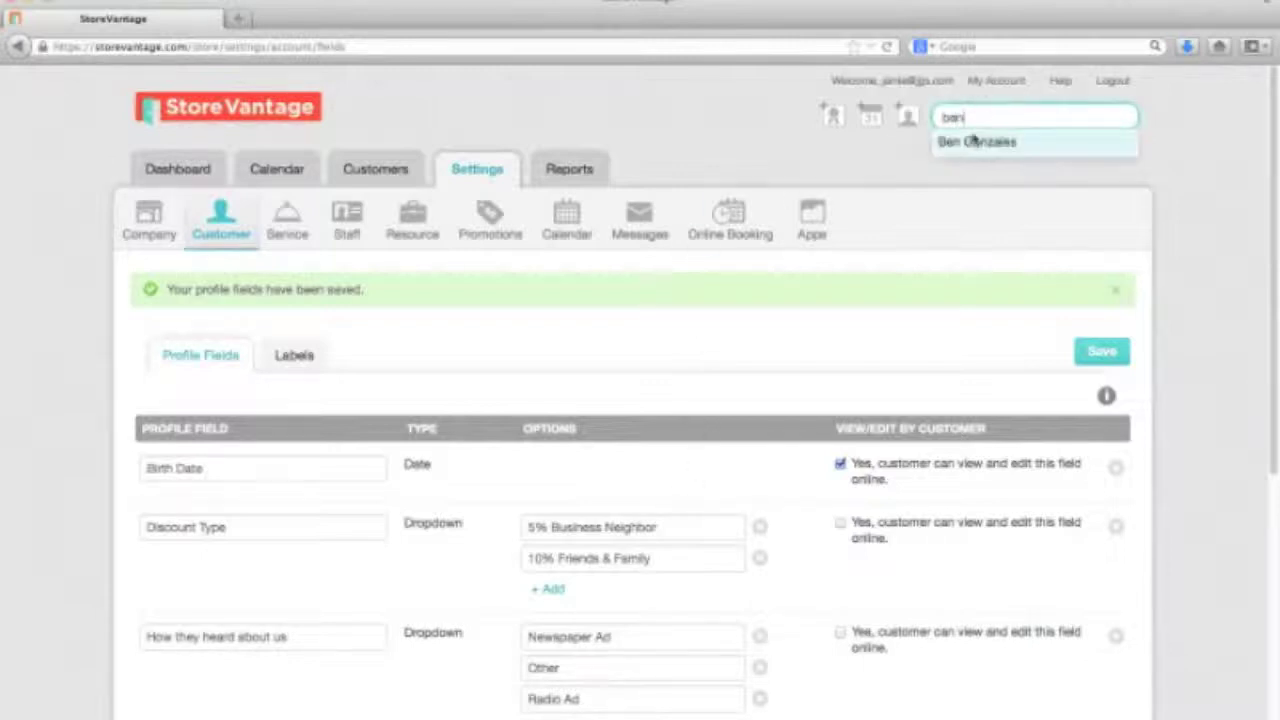
pyautogui.click(975, 141)
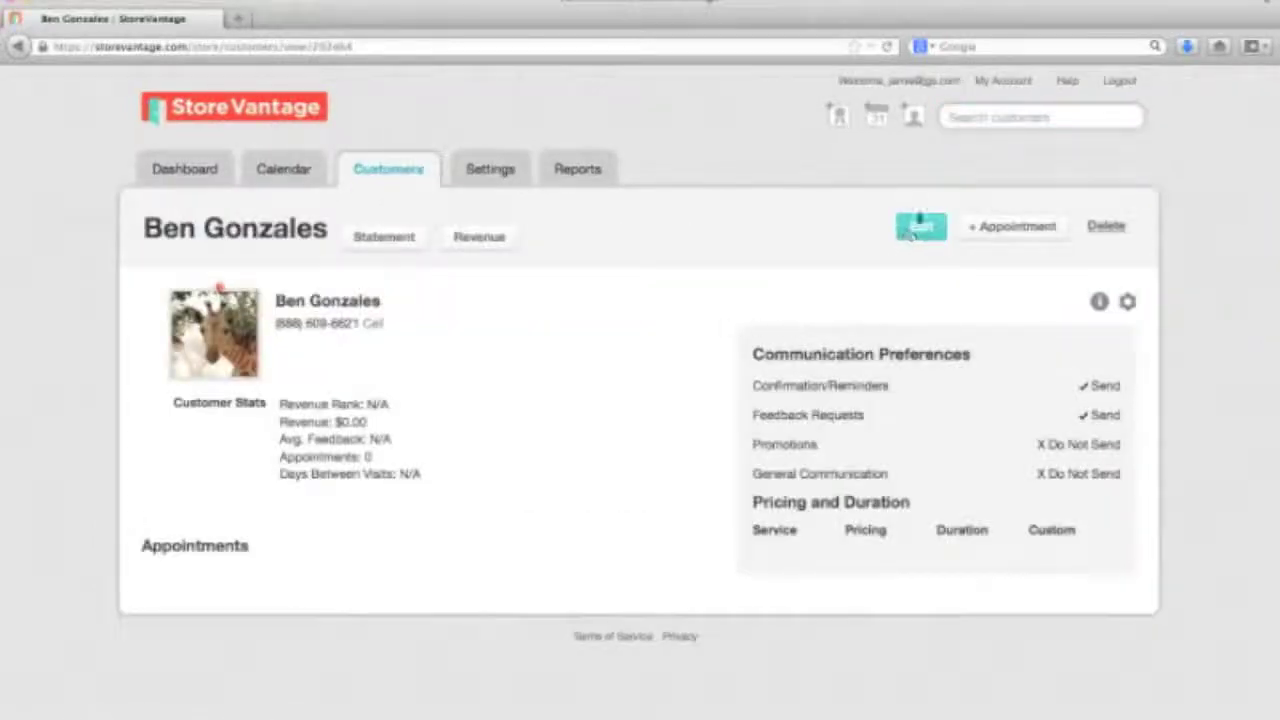
# Edit the customer's profile and set Birth Date to Jun 1, 2013
pyautogui.click(918, 230)
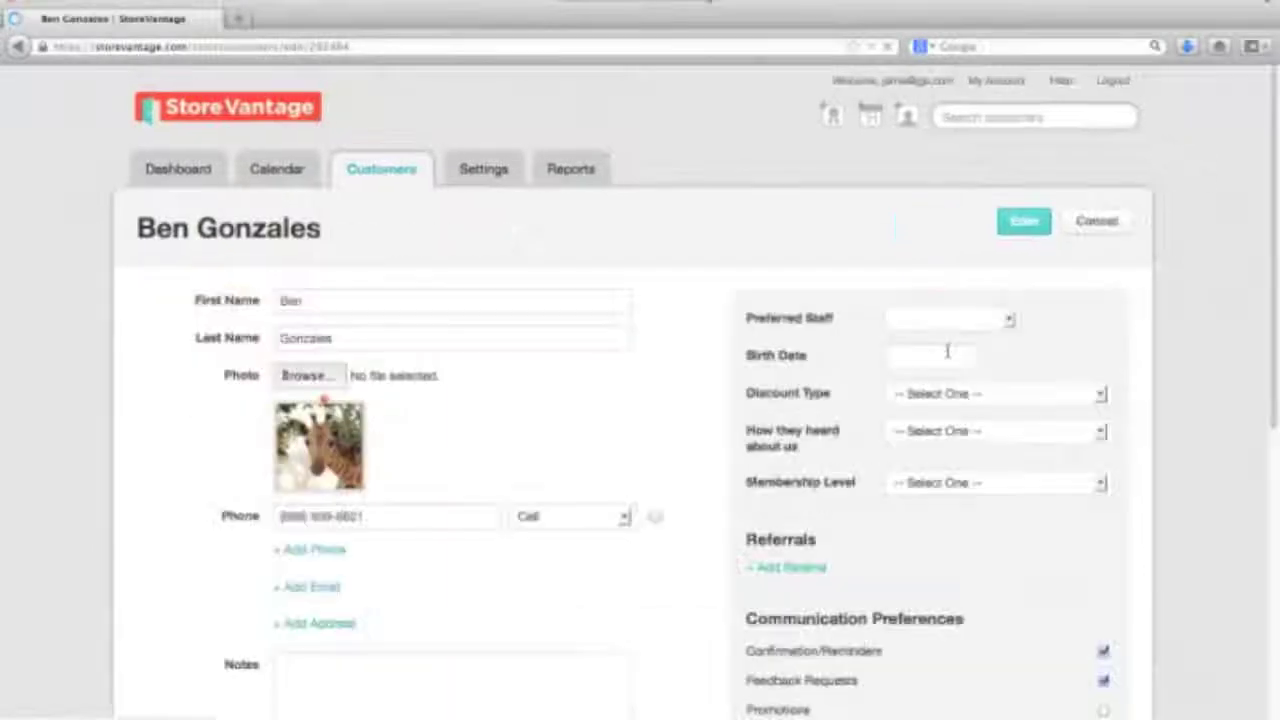
pyautogui.click(912, 357)
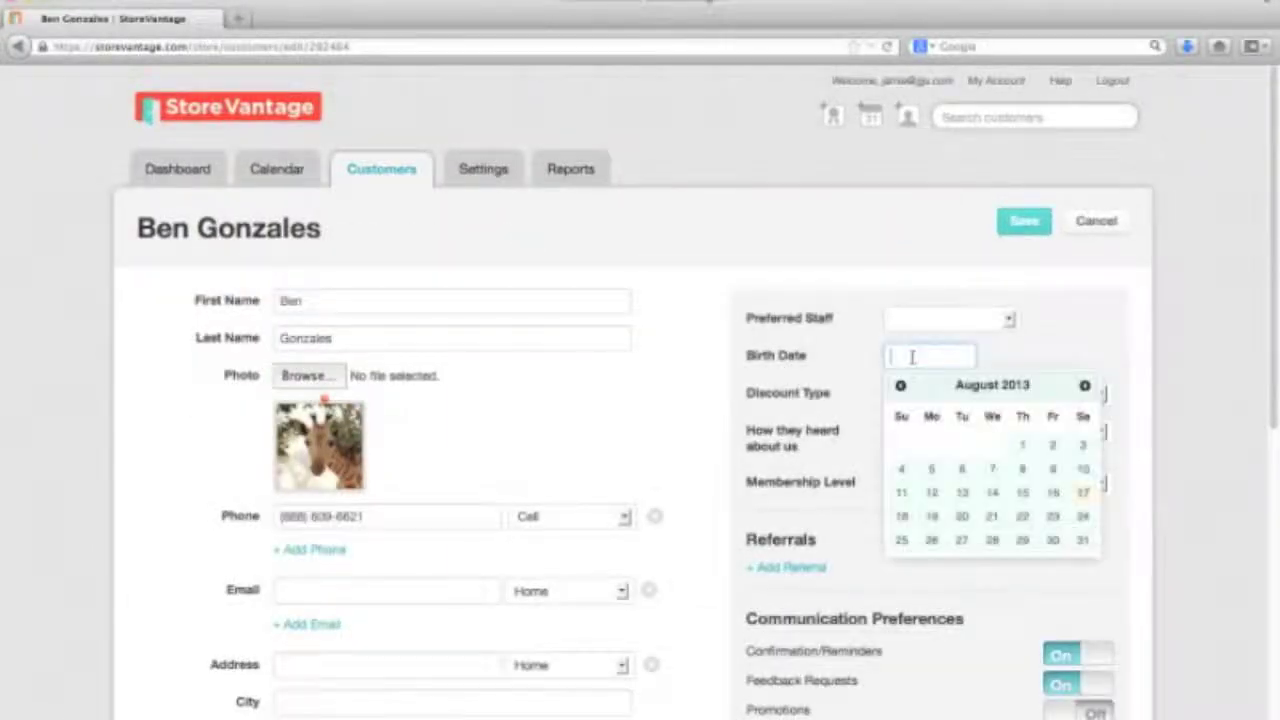
pyautogui.click(900, 385)
pyautogui.click(900, 385)
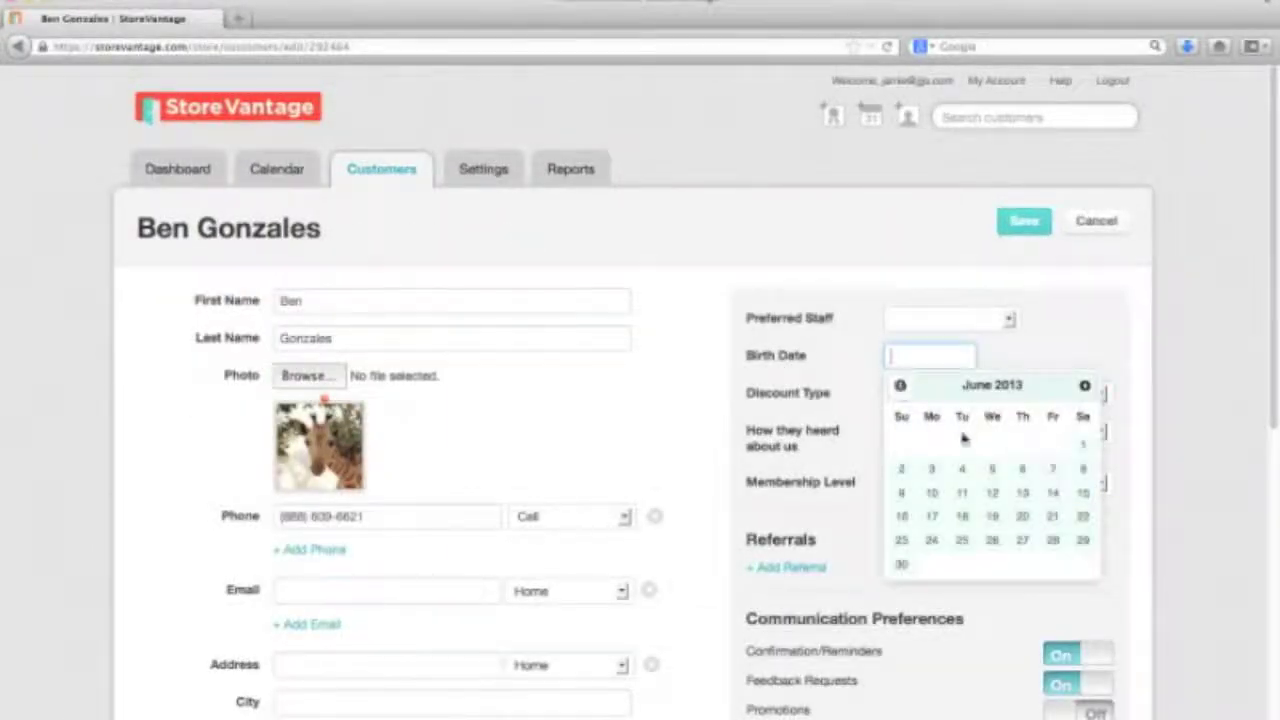
pyautogui.click(1082, 444)
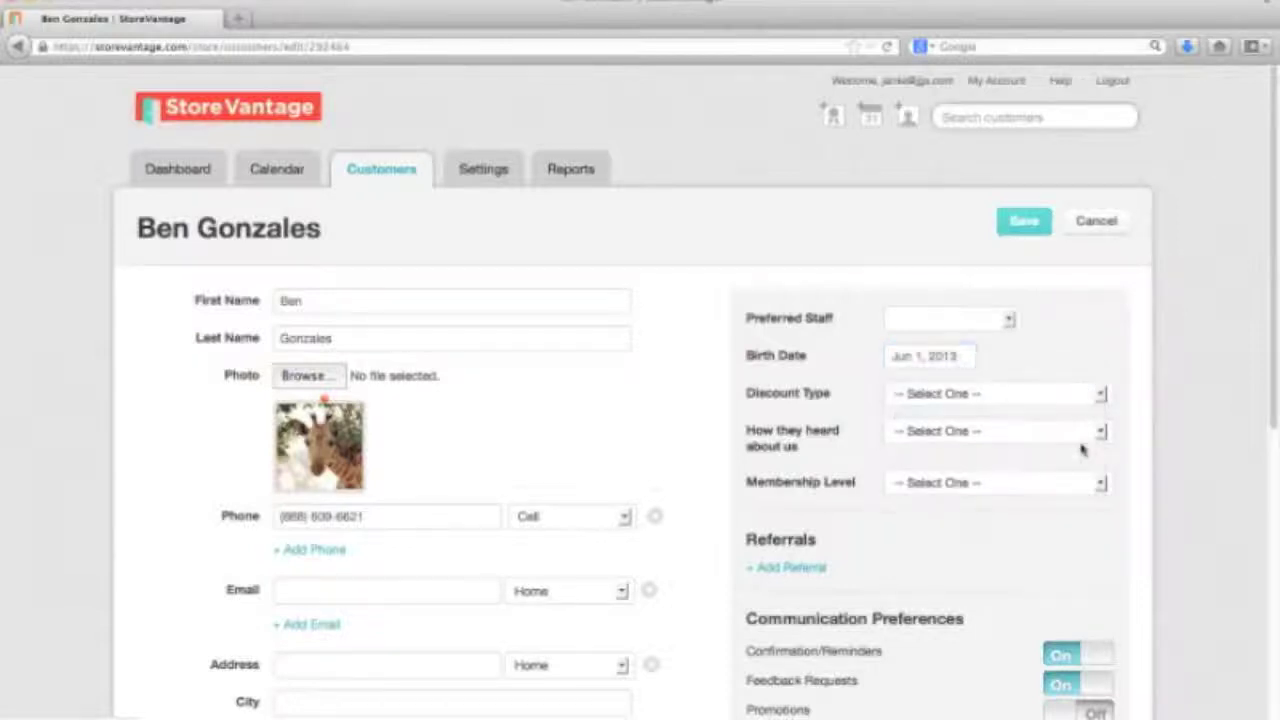
# Choose Radio Ads as how they heard about us and save
pyautogui.click(948, 432)
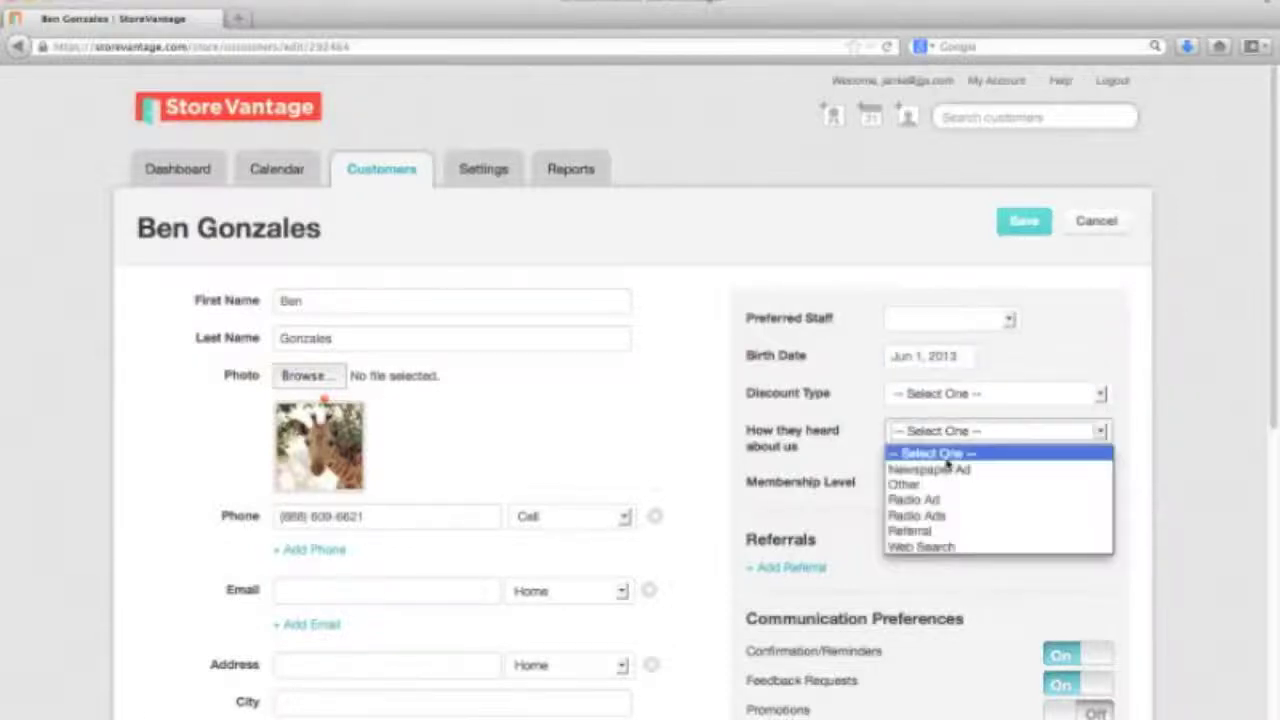
pyautogui.click(952, 515)
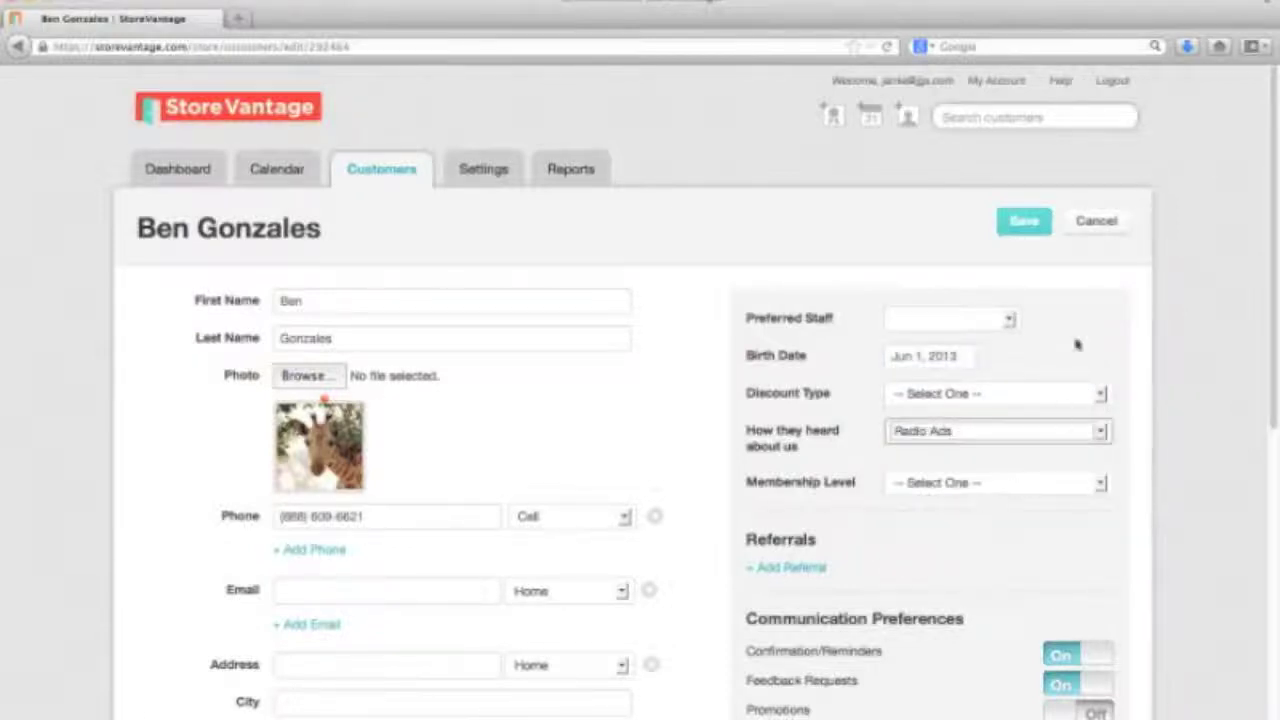
pyautogui.click(1027, 224)
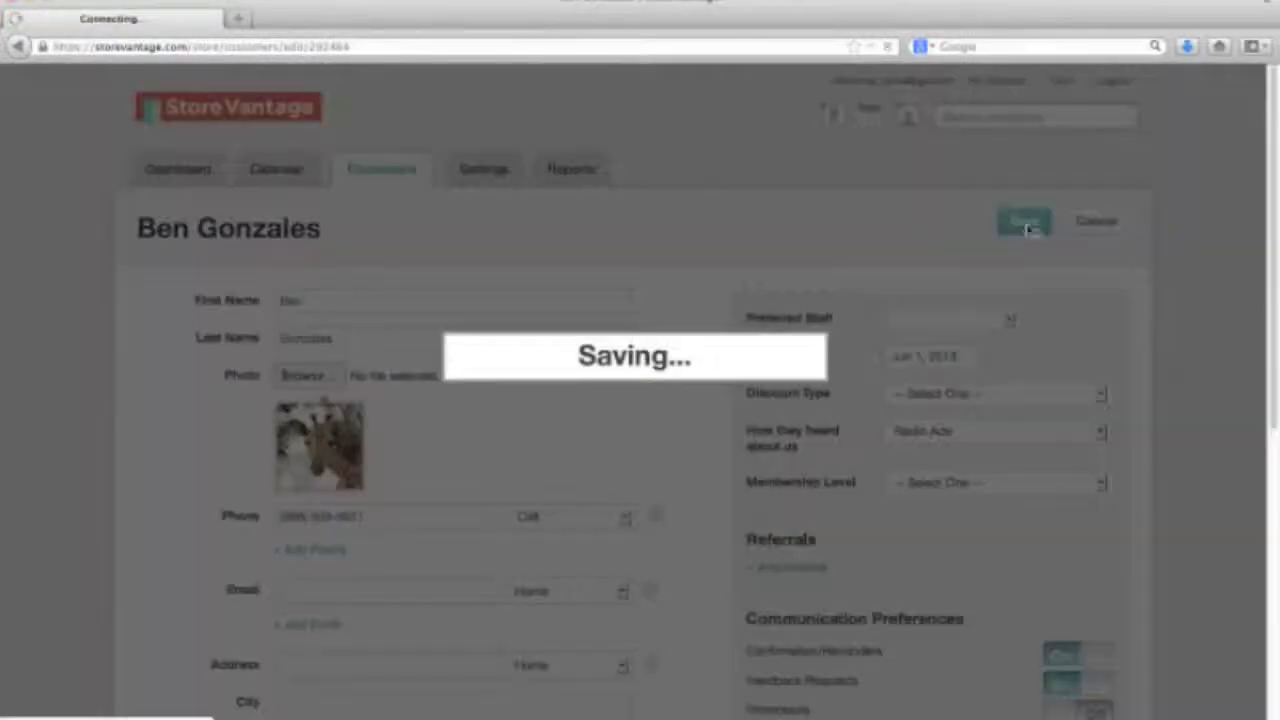